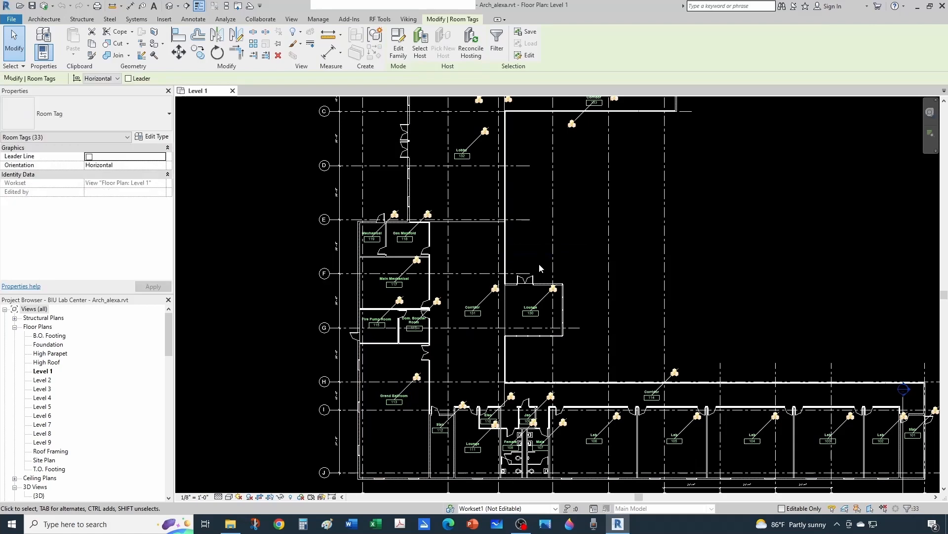
# Delete all the selected room tags from the Level 1 floor plan.
pyautogui.scroll(-3, 510, 282)
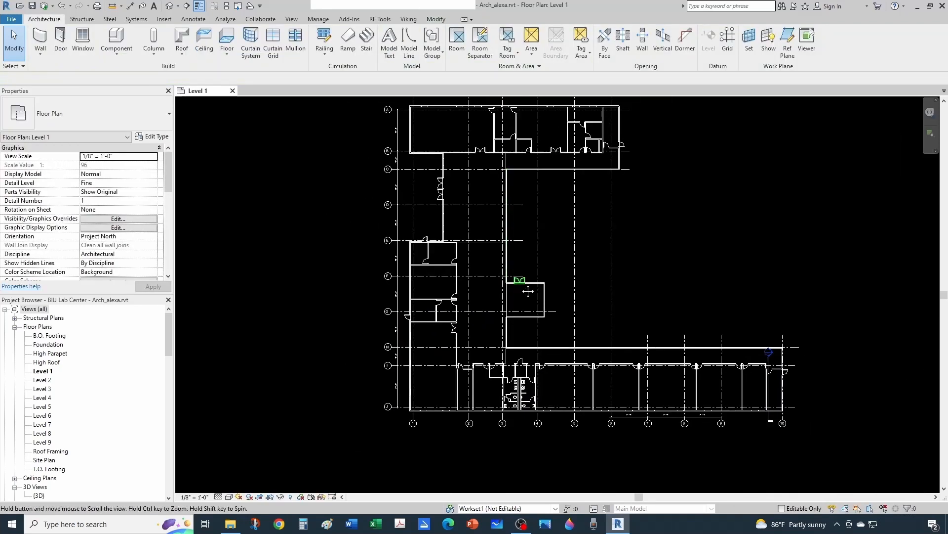
pyautogui.moveTo(521, 285); pyautogui.dragTo(519, 305, button='middle')
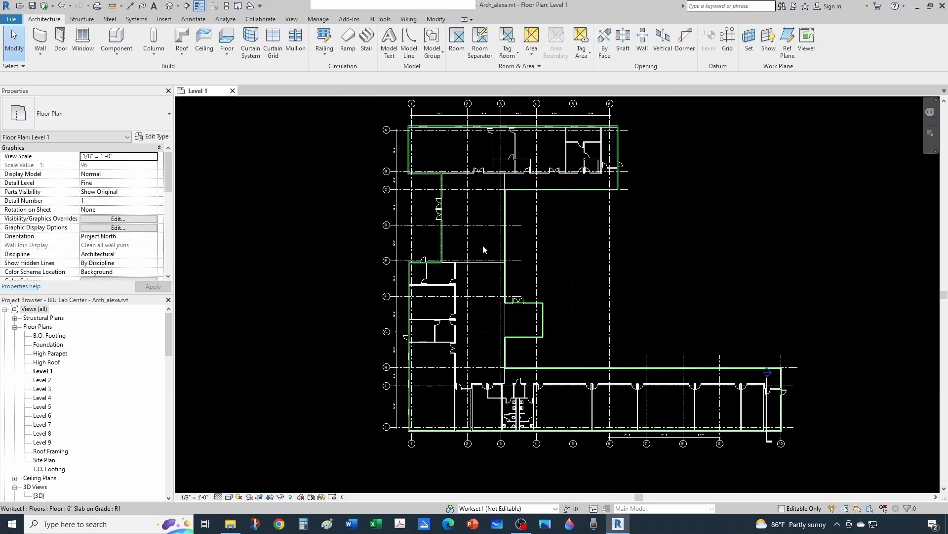
pyautogui.moveTo(483, 249); pyautogui.dragTo(481, 250, button='middle')
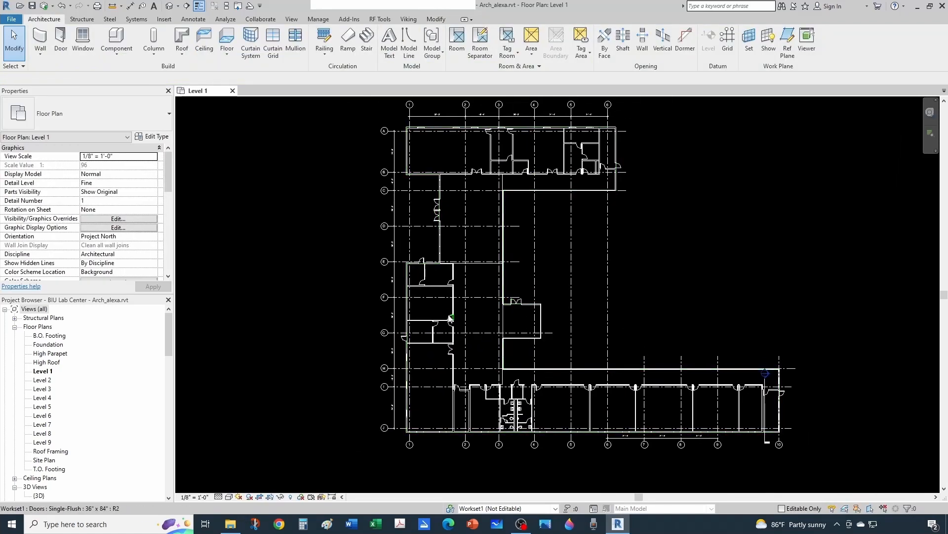
# Tag all untagged rooms in the current Level 1 view with the Room Tag, horizontal and without leaders.
pyautogui.click(193, 21)
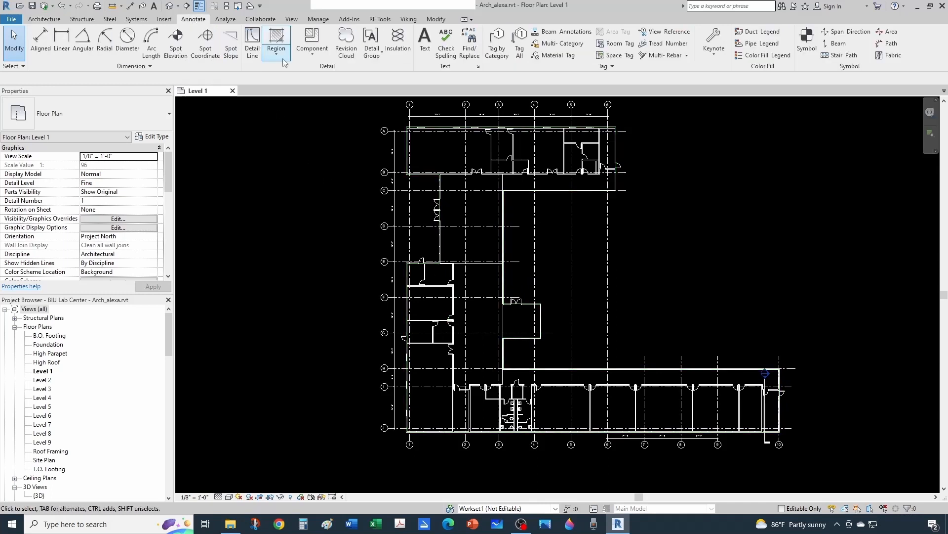
pyautogui.click(521, 49)
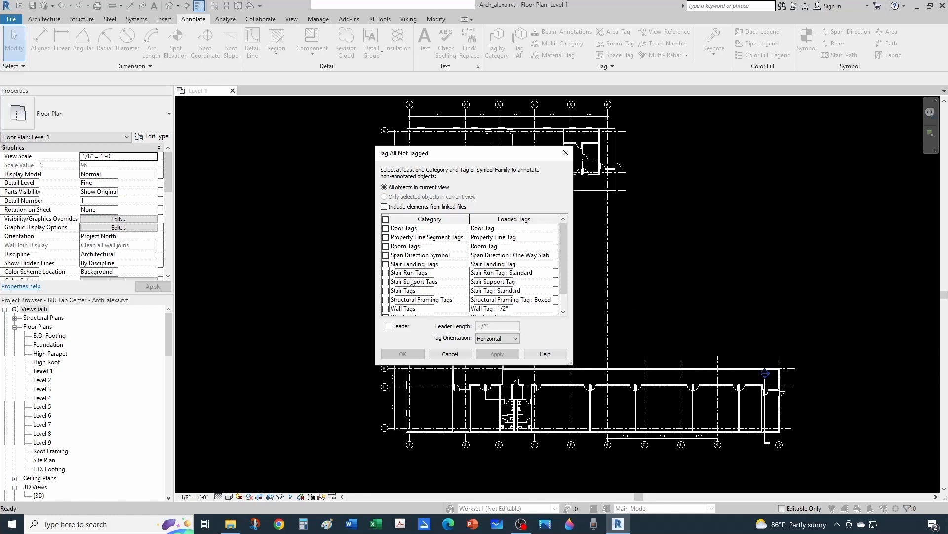
pyautogui.click(386, 246)
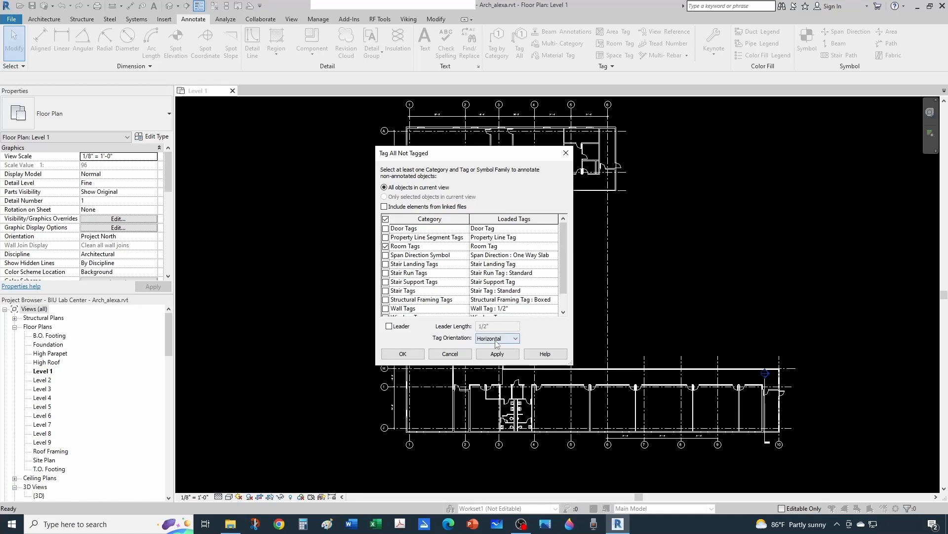
pyautogui.click(403, 354)
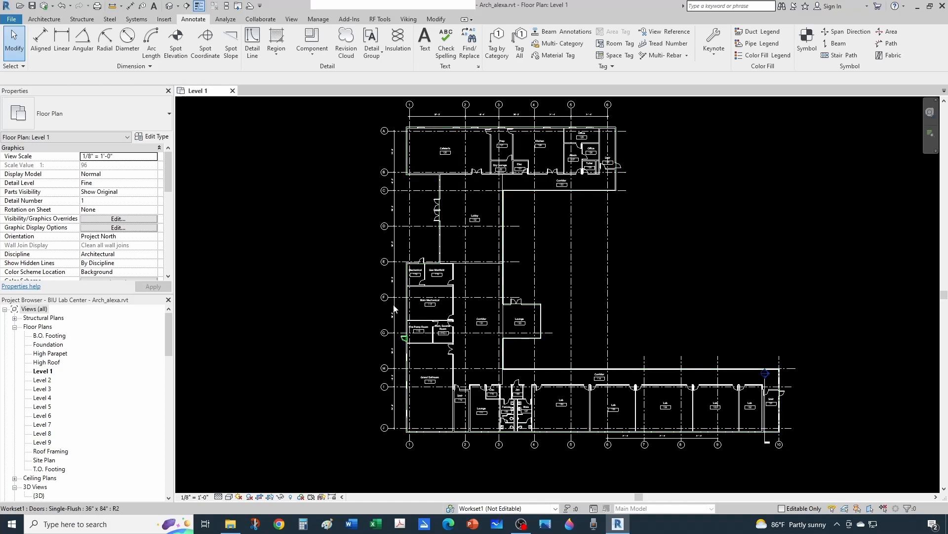
pyautogui.scroll(-1, 586, 321)
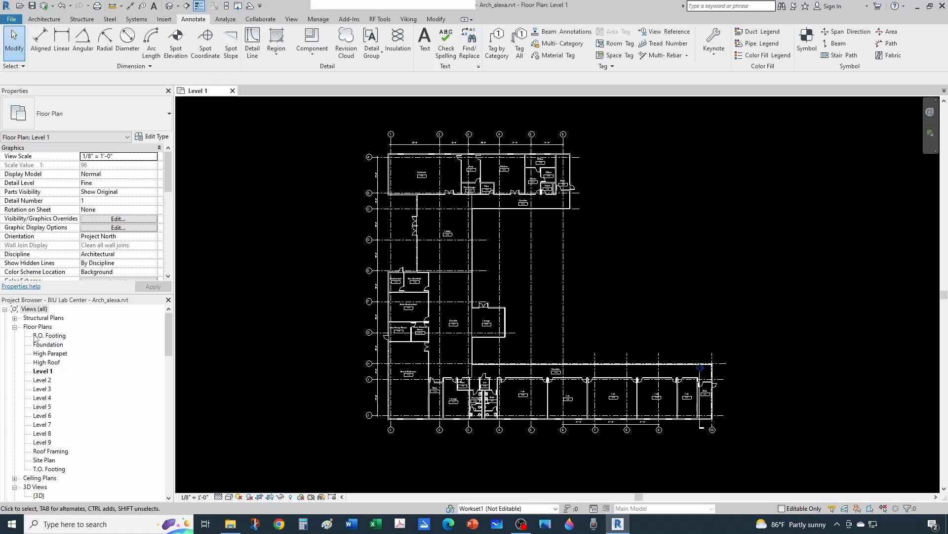
# Start a new schedule in the project's Schedules/Quantities and choose Rooms as its category.
pyautogui.click(14, 326)
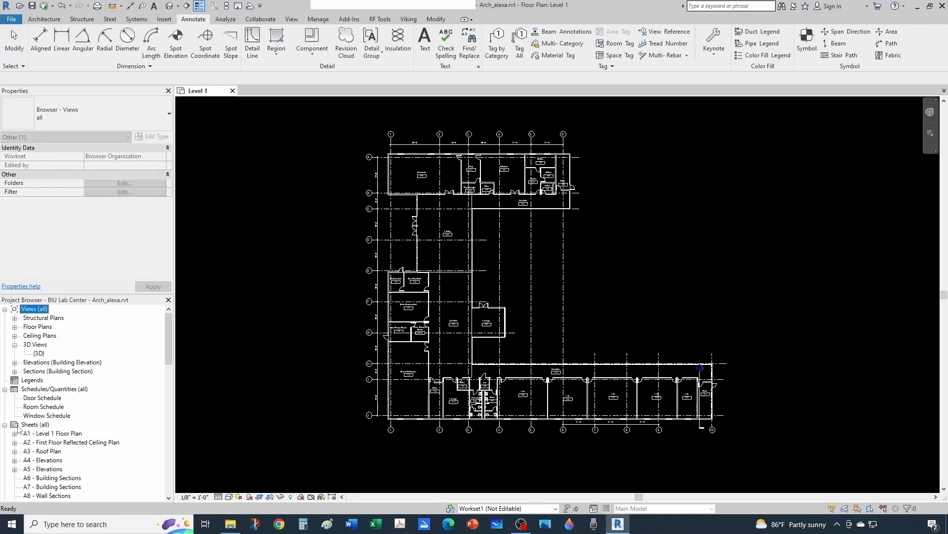
pyautogui.scroll(-1, 20, 354)
pyautogui.rightClick(58, 381)
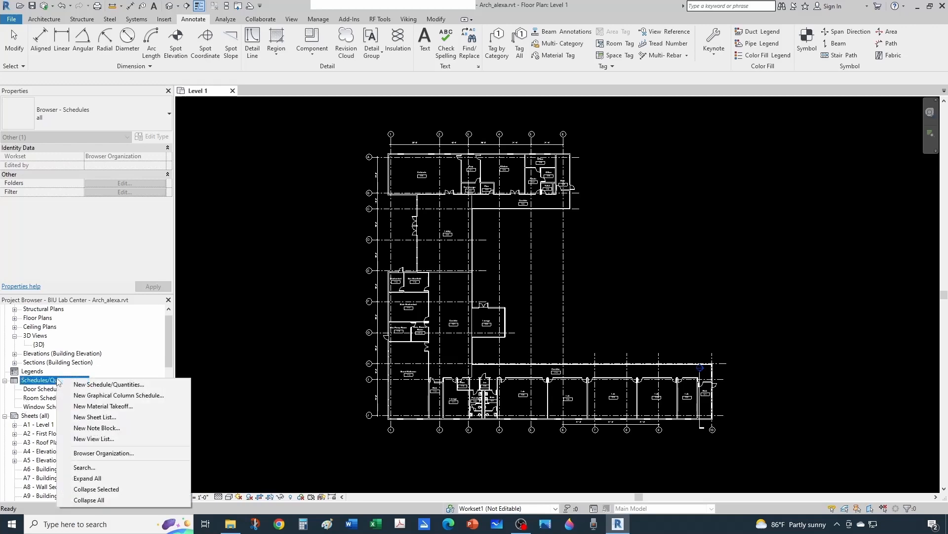
pyautogui.click(120, 386)
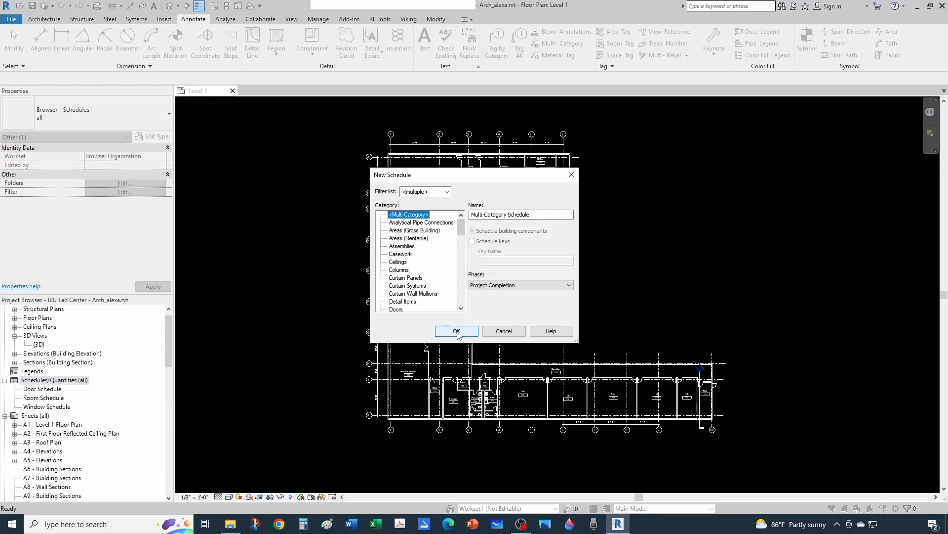
pyautogui.click(399, 263)
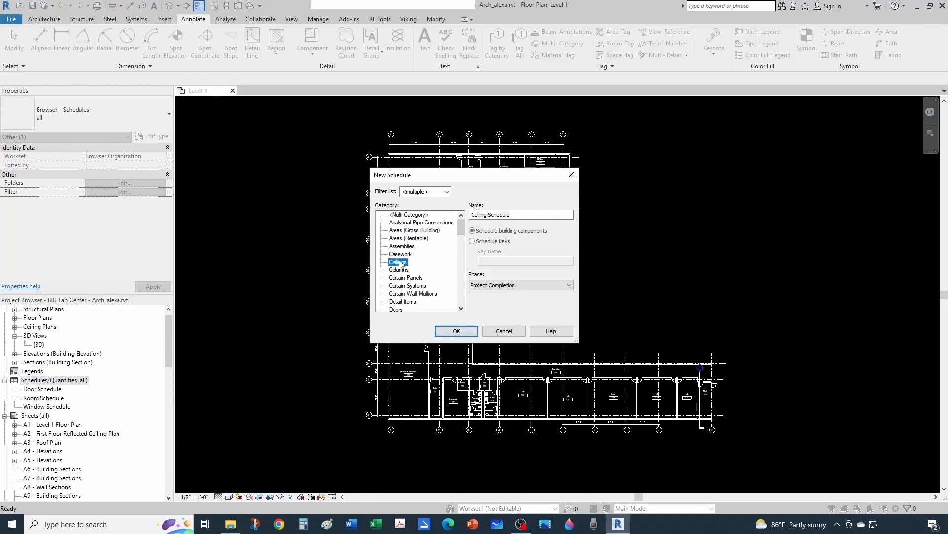
pyautogui.press('r')
pyautogui.scroll(-1, 414, 305)
pyautogui.click(397, 293)
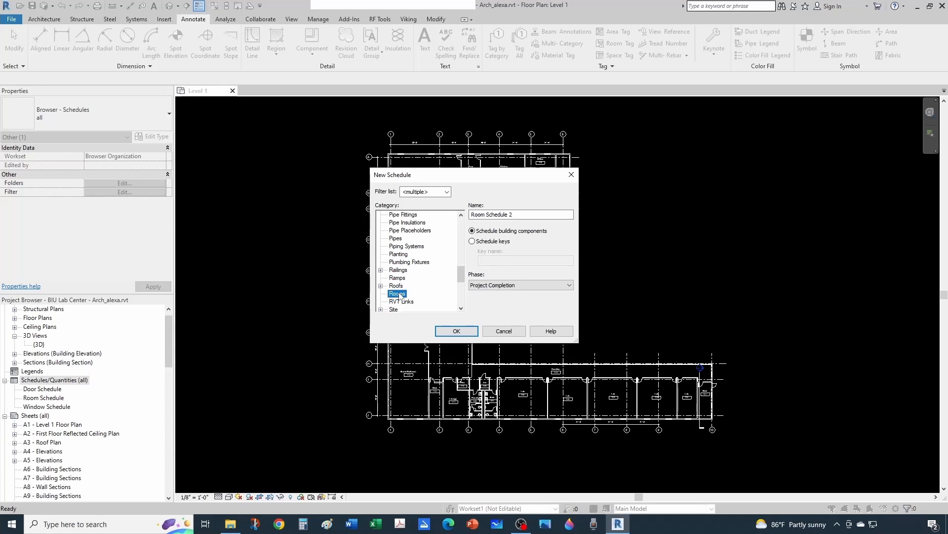
# Name the new room schedule Room Finishes, set its phase to New Construction, and create it.
pyautogui.moveTo(470, 215); pyautogui.dragTo(515, 215)
pyautogui.press('BackSpace')
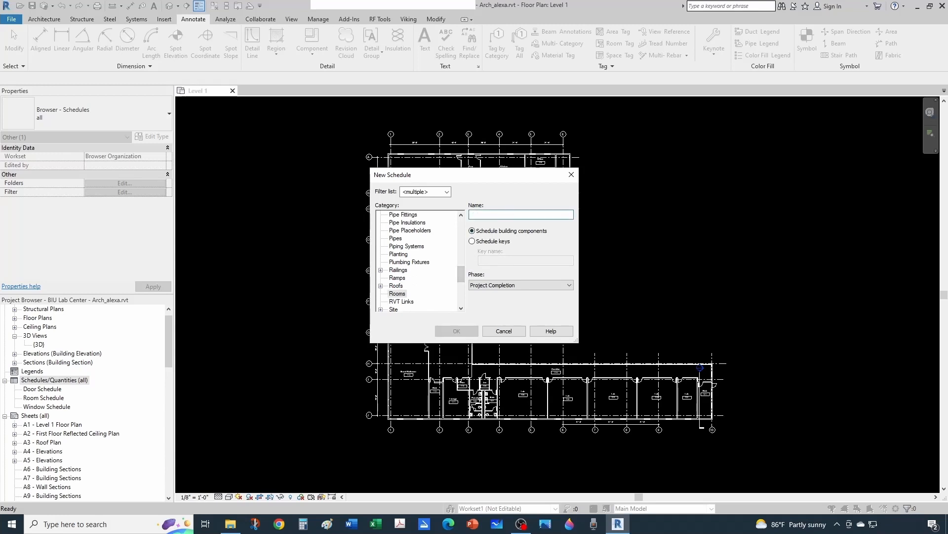
pyautogui.write('Room Finishes')
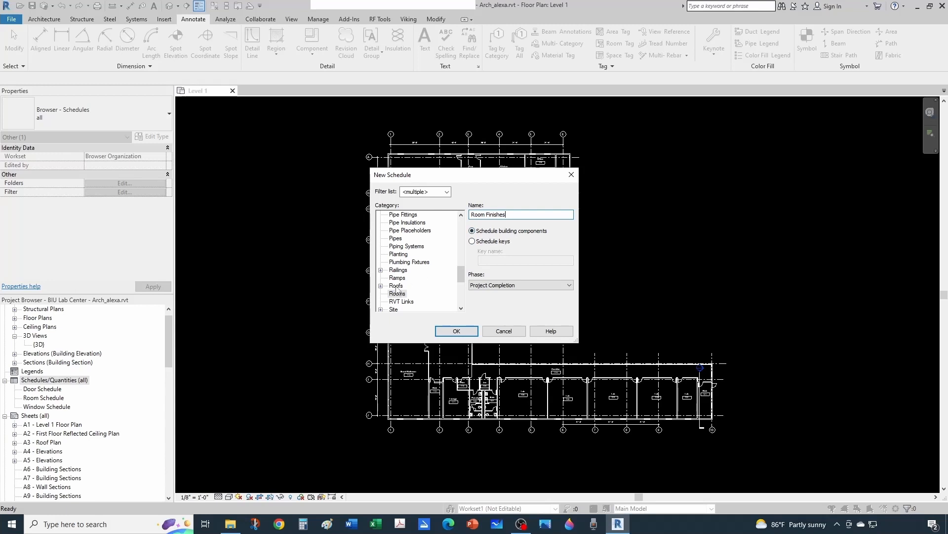
pyautogui.click(489, 286)
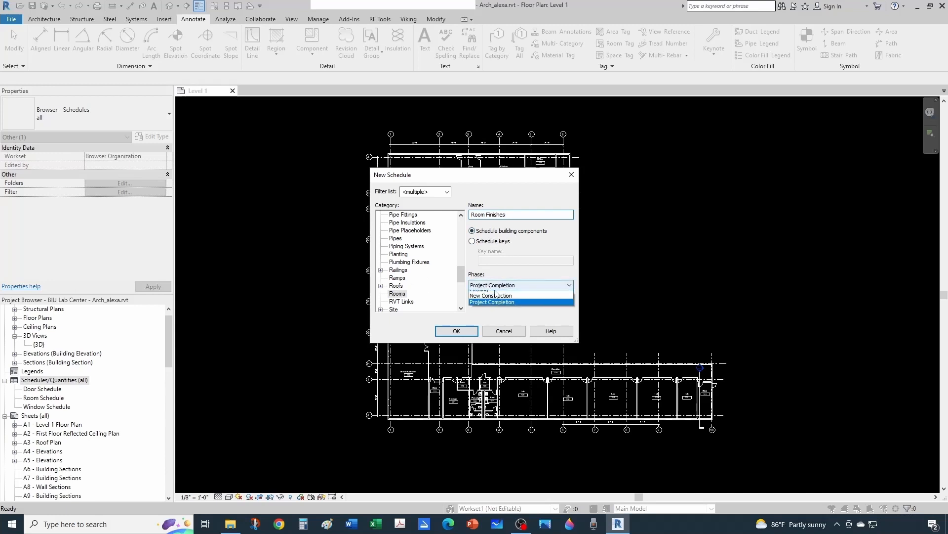
pyautogui.click(496, 300)
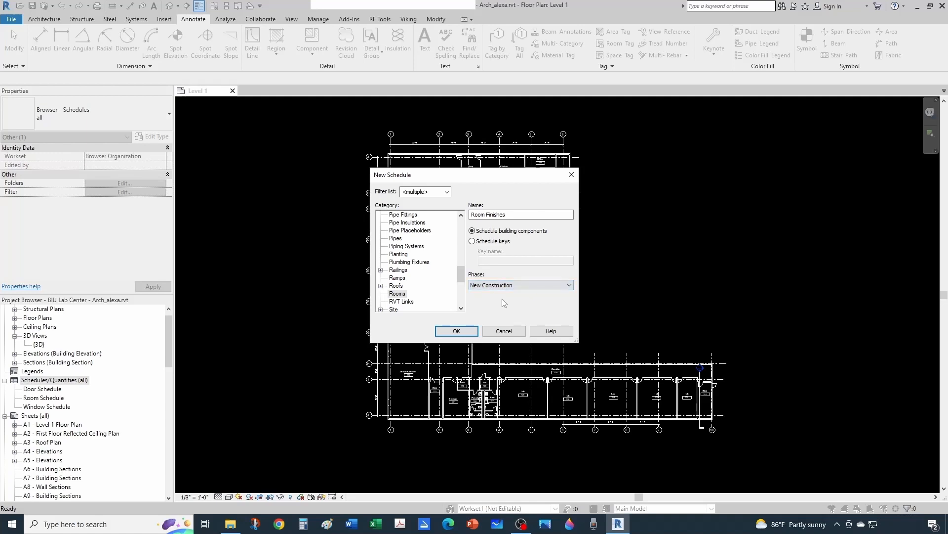
pyautogui.click(470, 335)
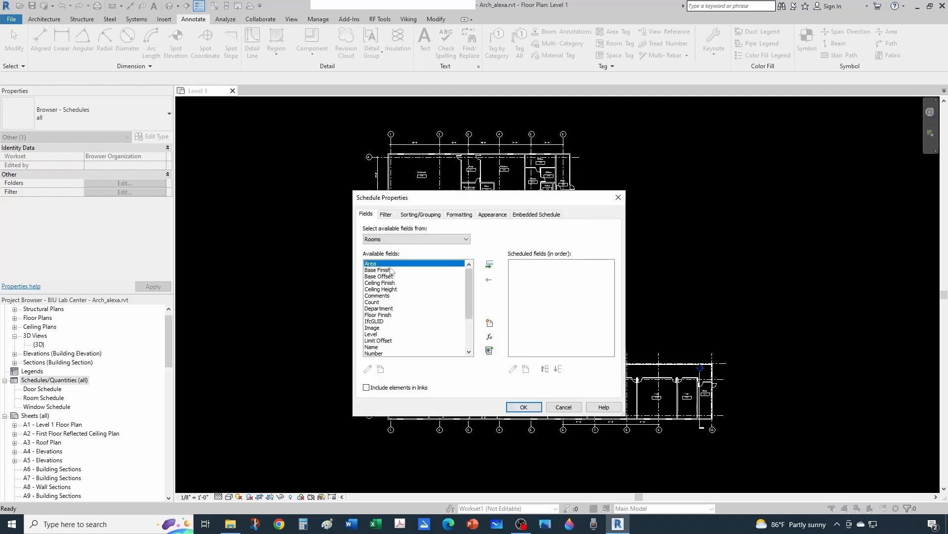
# Add the Name, Number and Area fields to the Room Finishes schedule in that order and accept the schedule properties.
pyautogui.click(390, 310)
pyautogui.press('n')
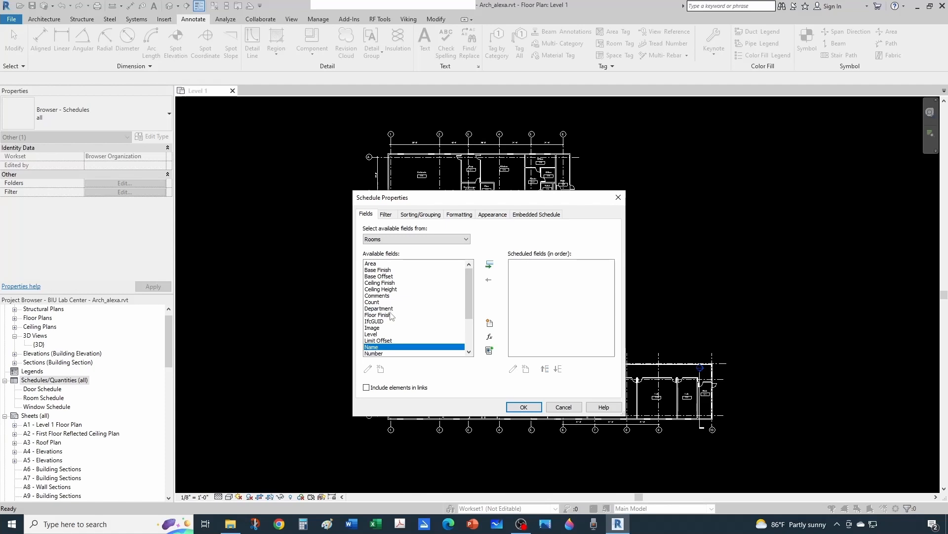
pyautogui.click(489, 265)
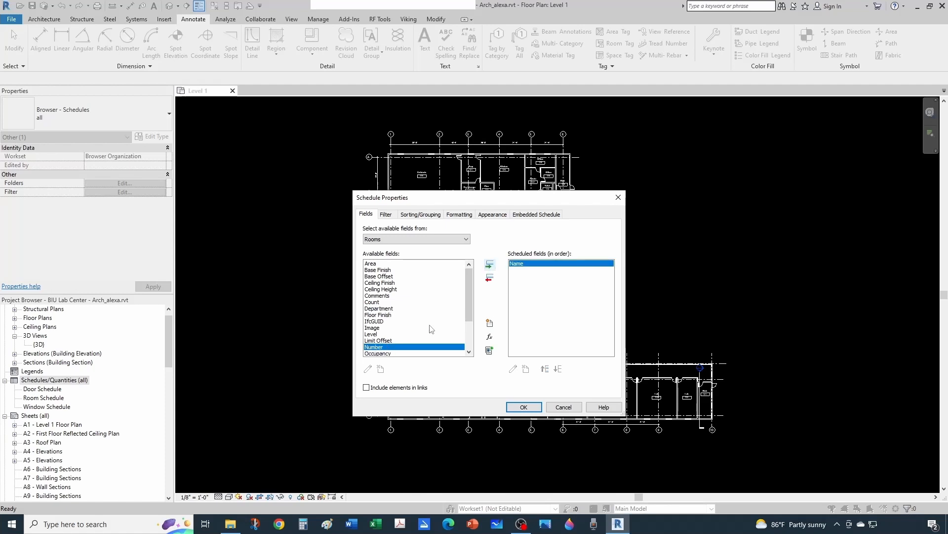
pyautogui.scroll(-1, 419, 336)
pyautogui.click(489, 264)
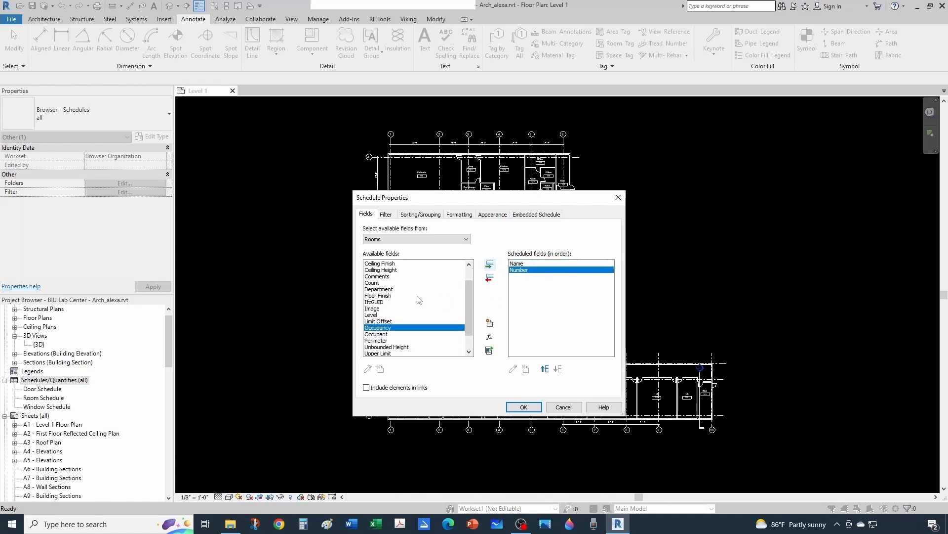
pyautogui.scroll(1, 419, 299)
pyautogui.click(370, 263)
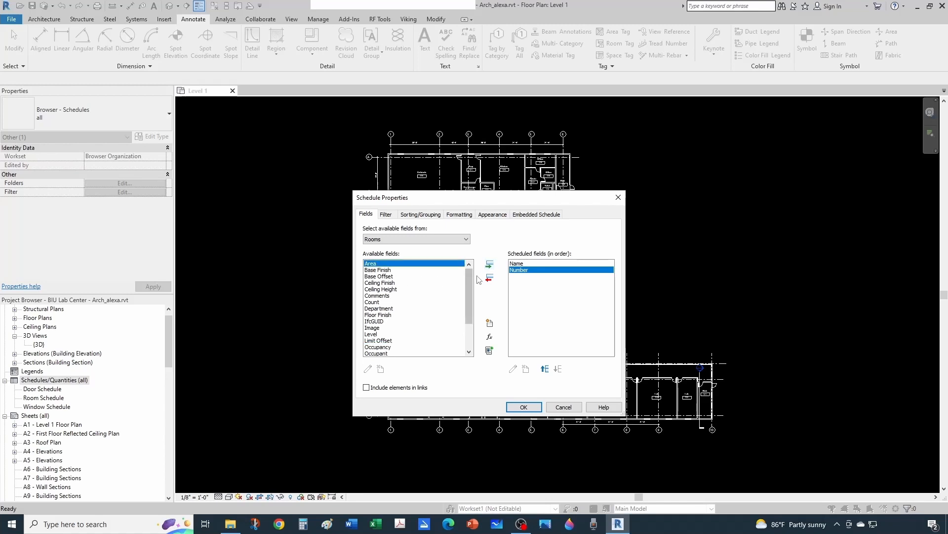
pyautogui.click(489, 264)
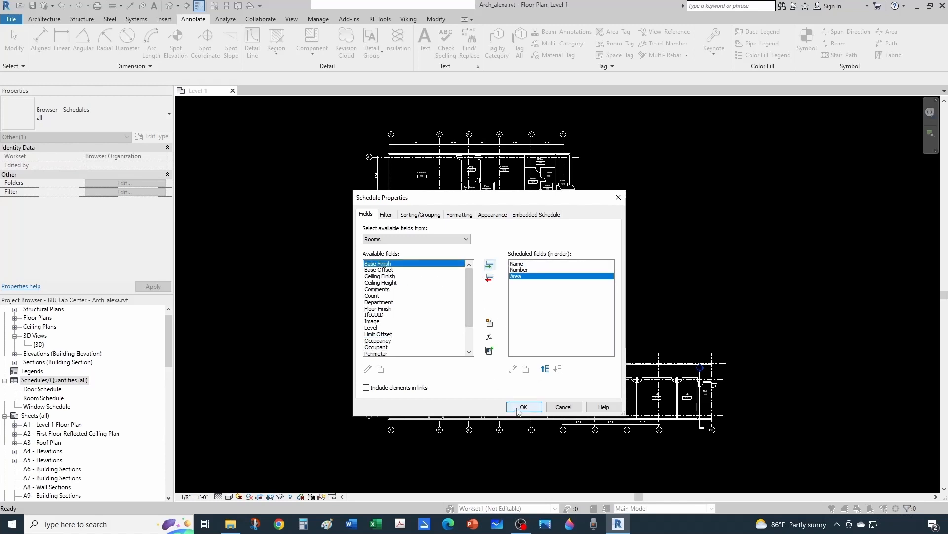
pyautogui.click(518, 411)
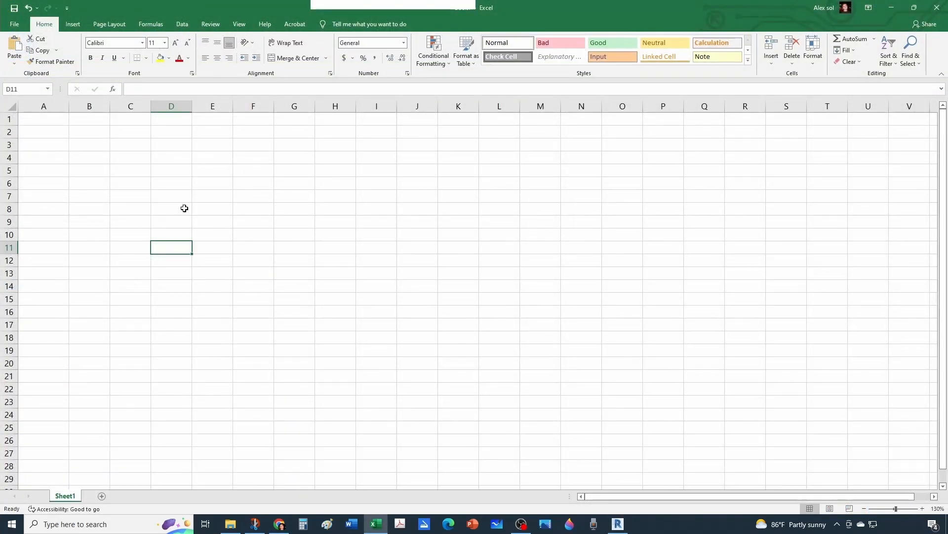
# Switch to Excel and enter the headers Room Type, Ceiling, Floor and Walls in cells A1 to D1.
pyautogui.click(55, 123)
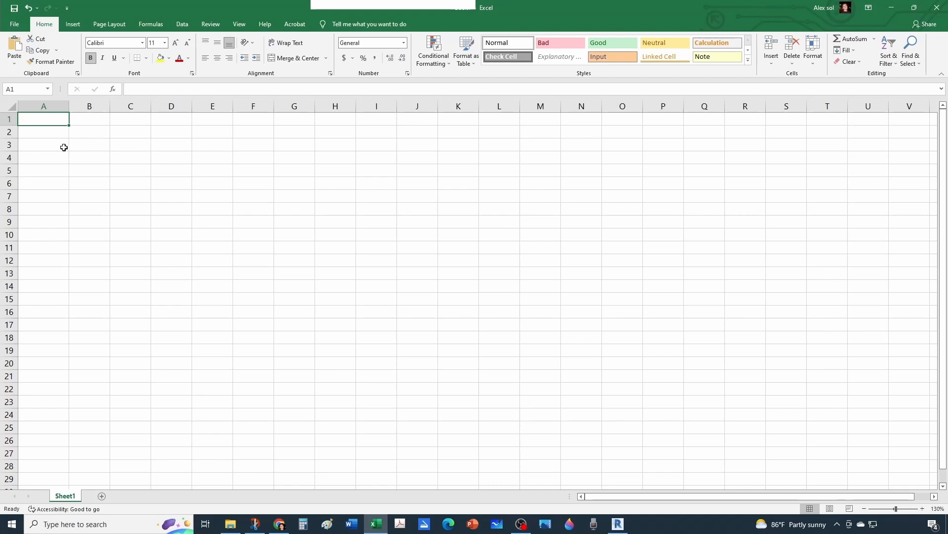
pyautogui.doubleClick(46, 121)
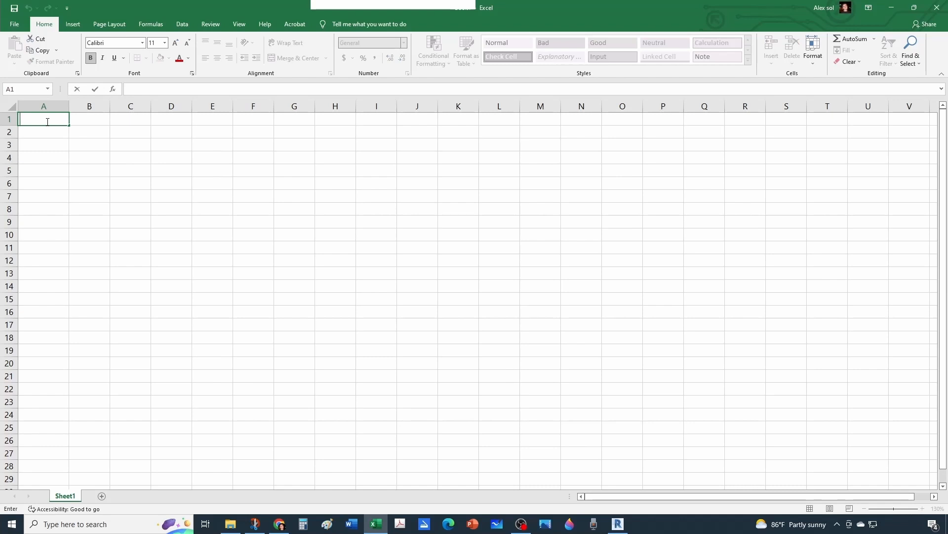
pyautogui.write('Room Type')
pyautogui.press('Tab')
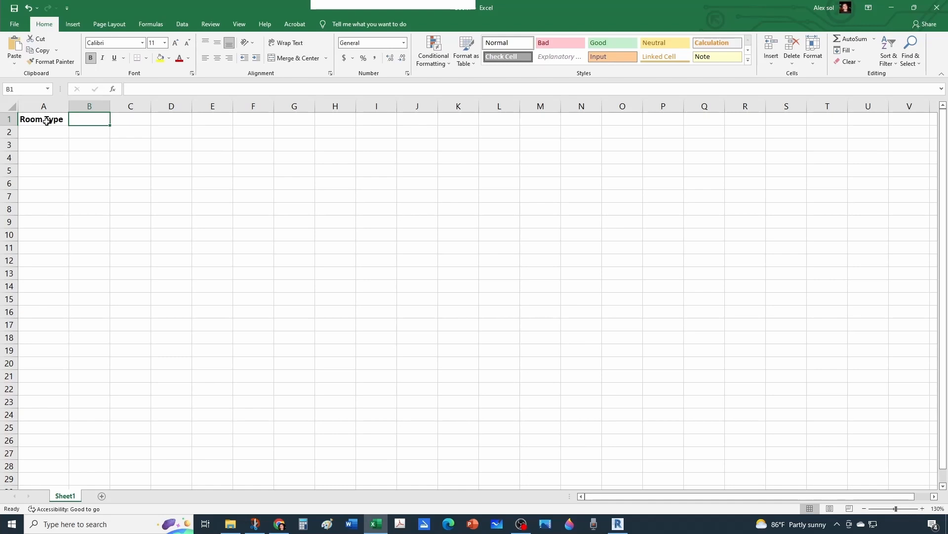
pyautogui.write('Ceiling')
pyautogui.press('Tab')
pyautogui.write('F')
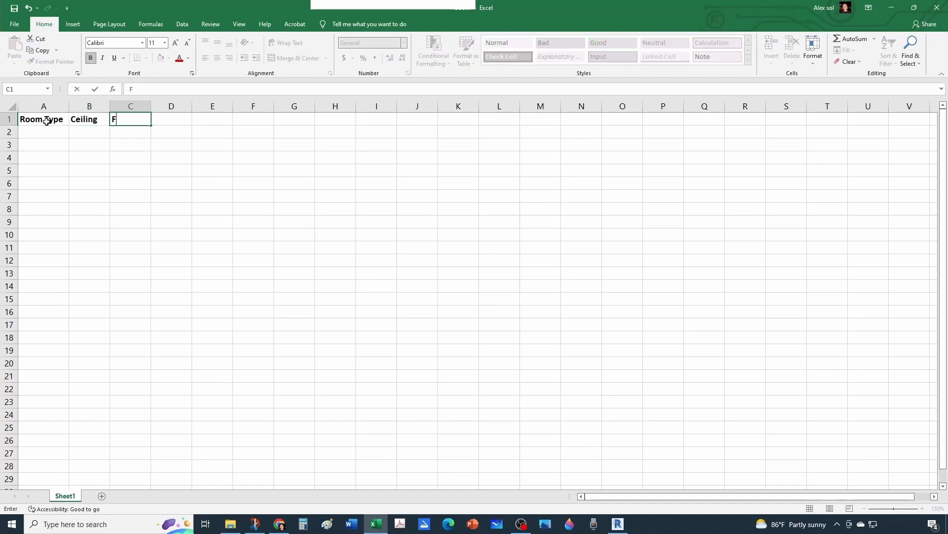
pyautogui.write('loor')
pyautogui.press('Tab')
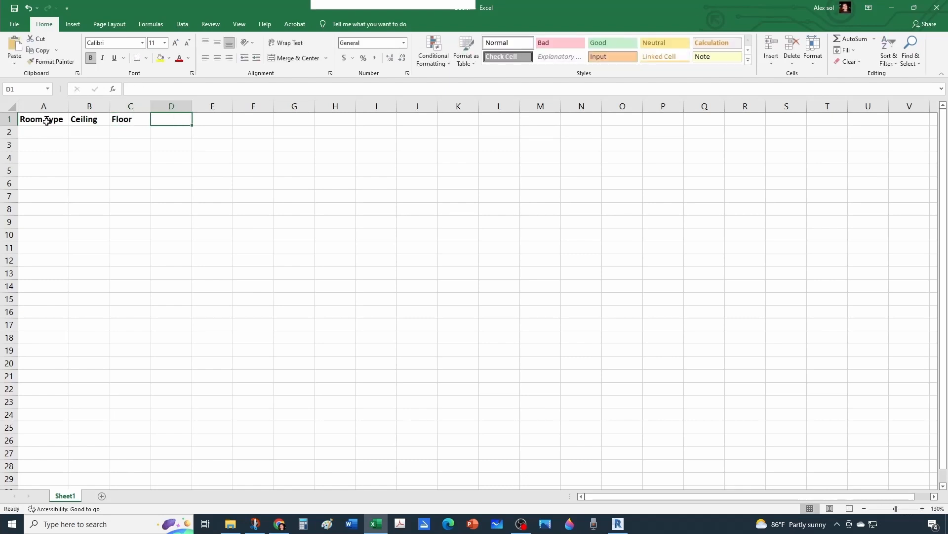
pyautogui.write('W')
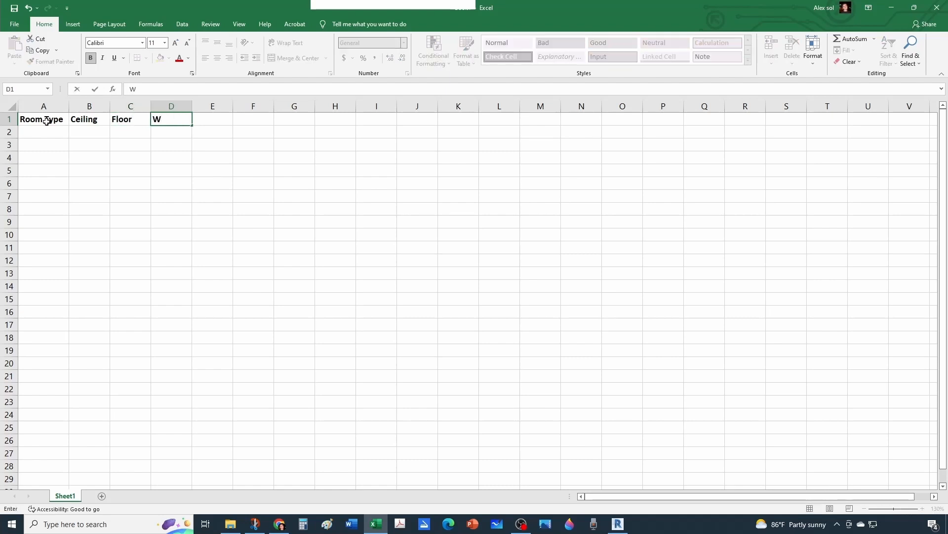
pyautogui.write('alls')
pyautogui.press('Return')
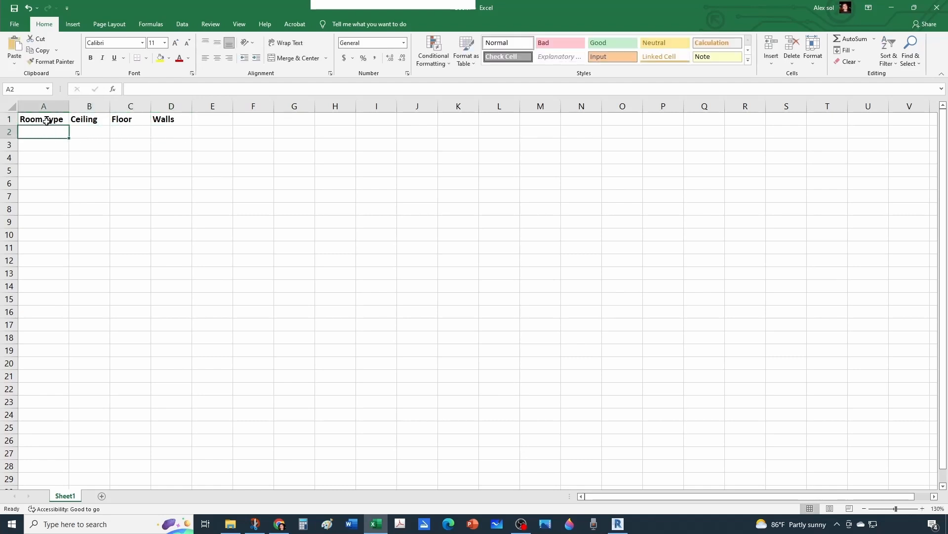
# Fill row 2 with Instruction as room type, ACT as ceiling, Carpet as floor and Wood as walls.
pyautogui.write('Instruction')
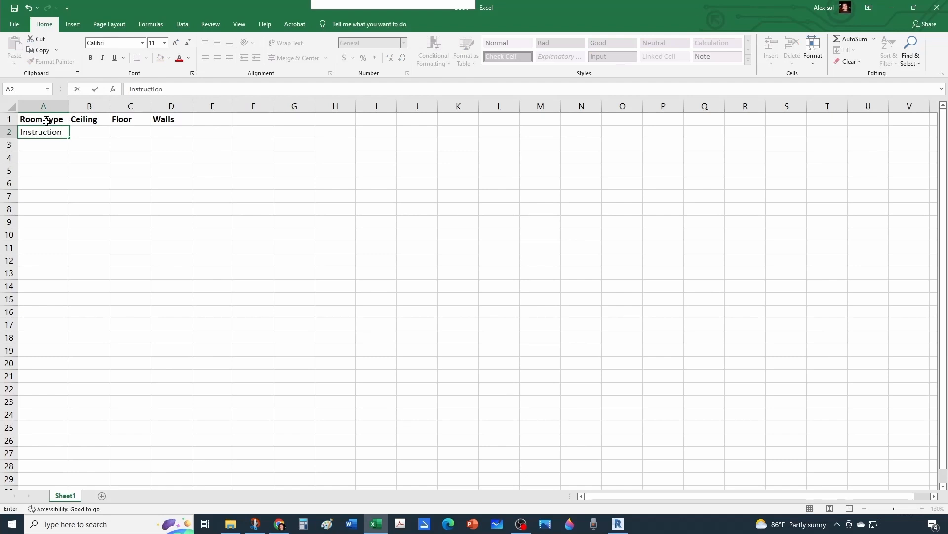
pyautogui.press('Tab')
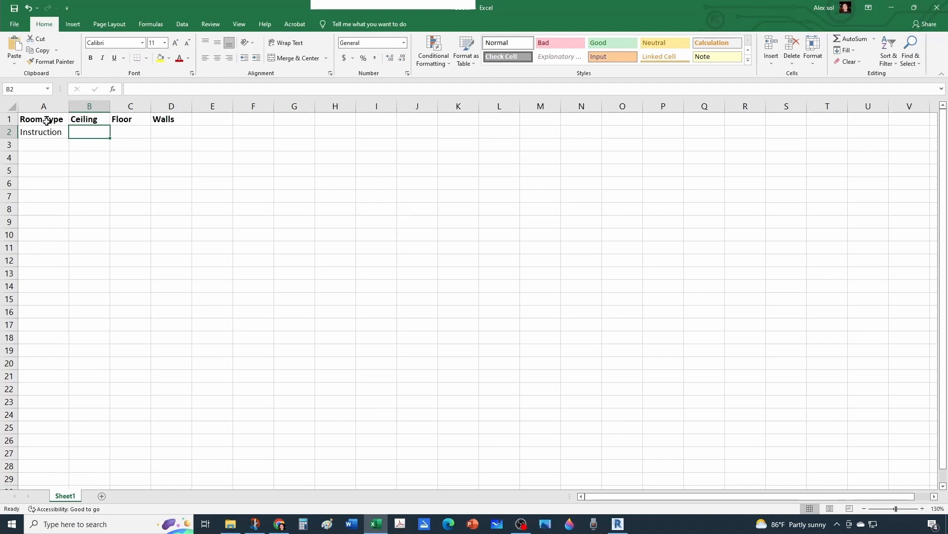
pyautogui.write('ACT')
pyautogui.press('Tab')
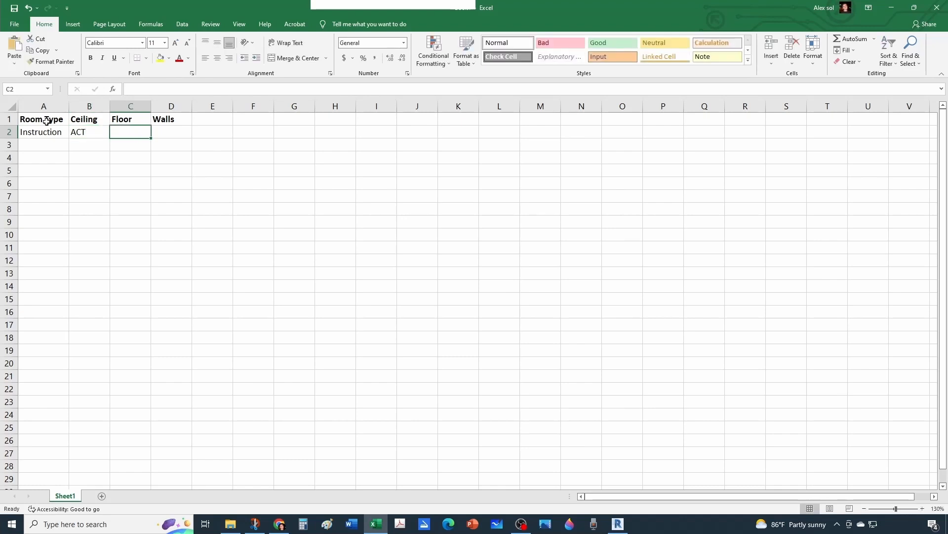
pyautogui.write('Carpet')
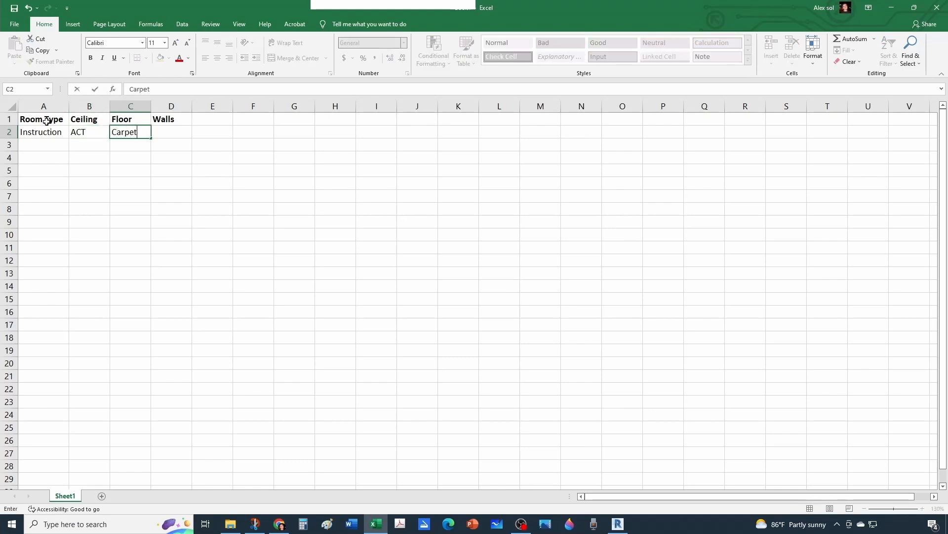
pyautogui.press('Tab')
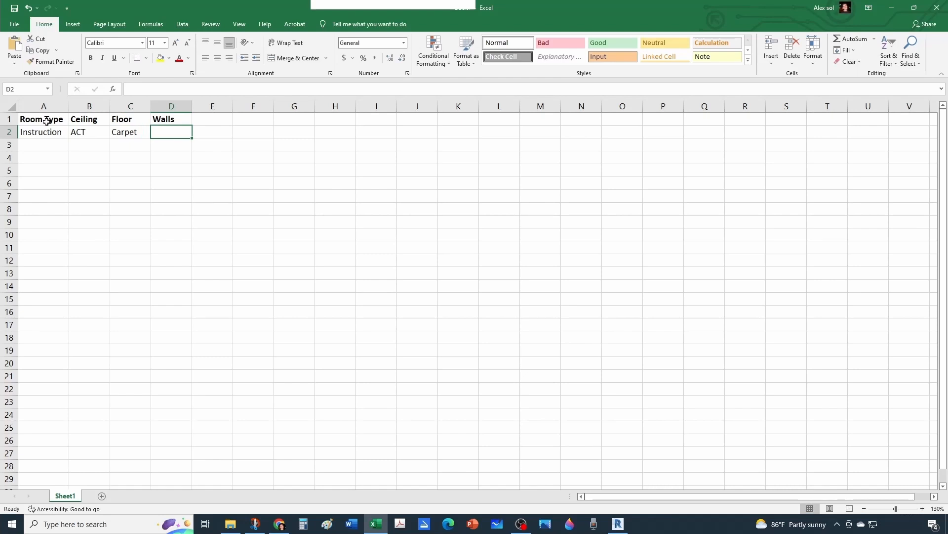
pyautogui.write('Wood')
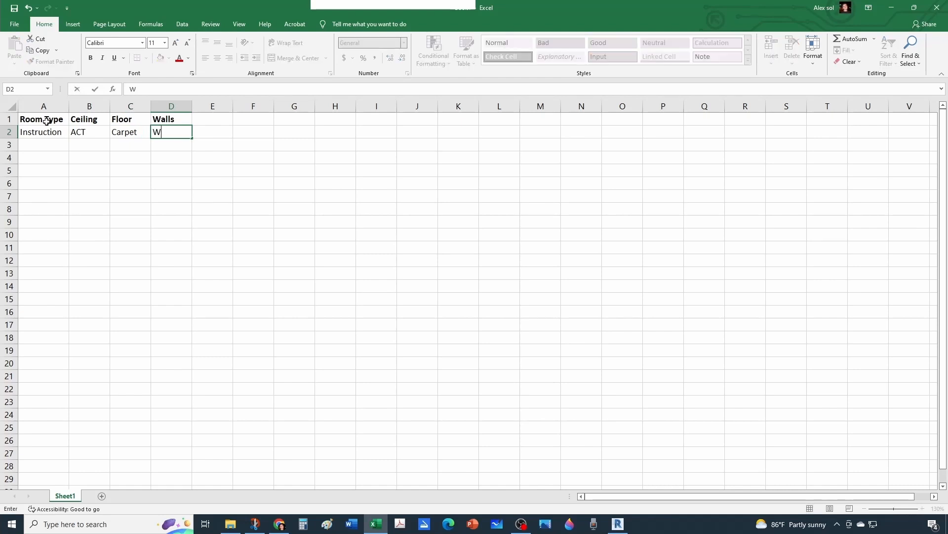
pyautogui.press('Return')
pyautogui.press('Left')
pyautogui.press('Left')
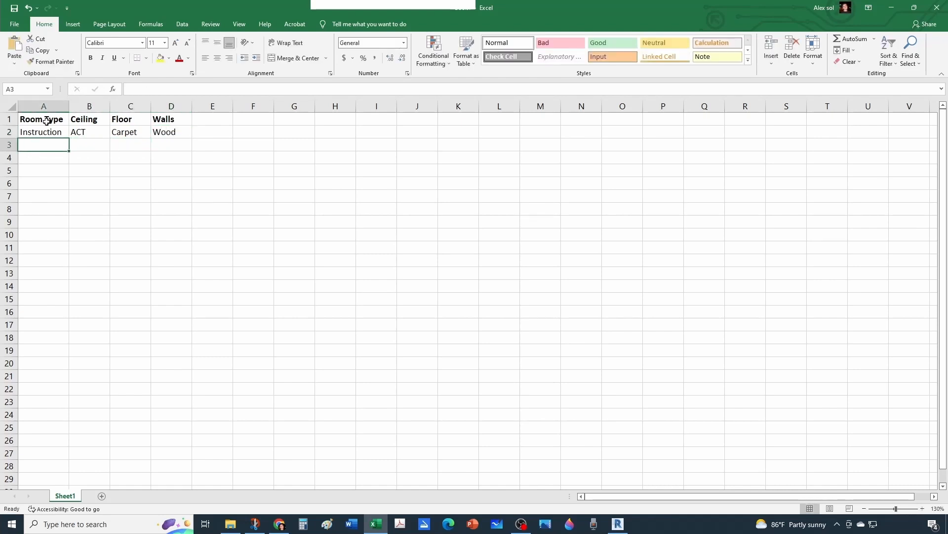
pyautogui.click(55, 132)
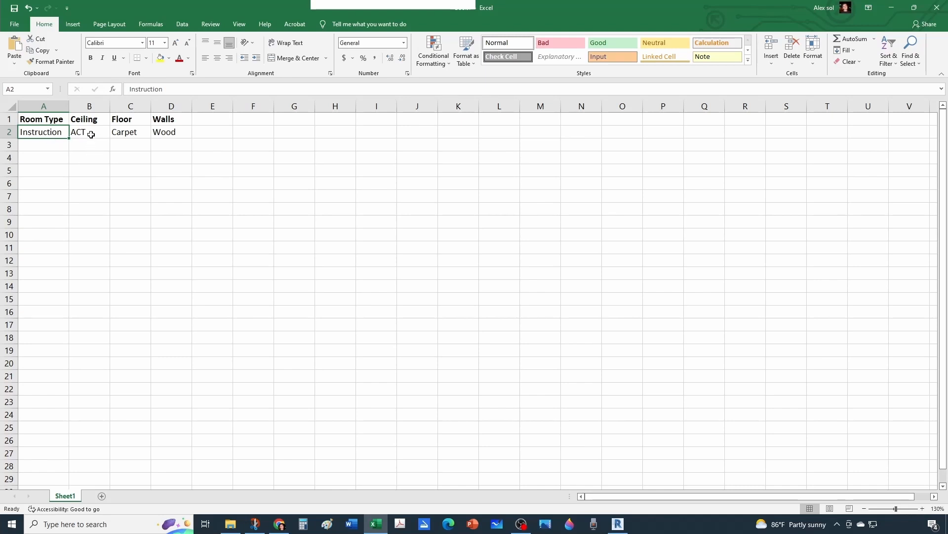
# Fill row 3 with Lab as room type, Gyp as ceiling, Vynil as floor and Drywall as walls.
pyautogui.click(56, 144)
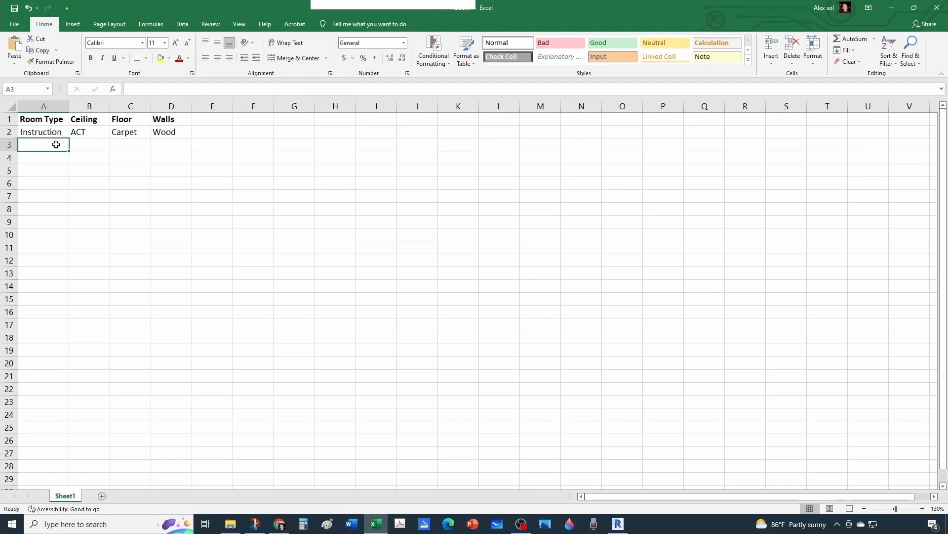
pyautogui.write('Lab')
pyautogui.press('Tab')
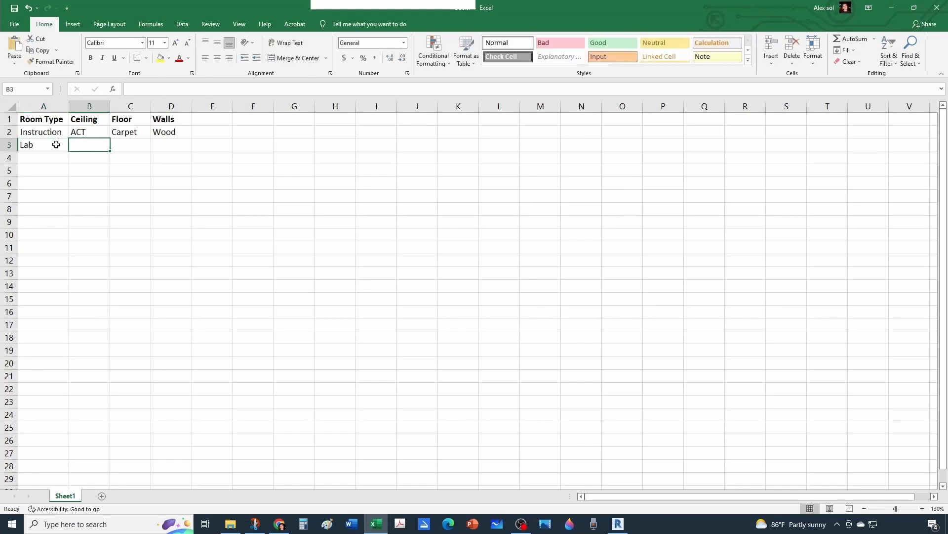
pyautogui.write('Gyp')
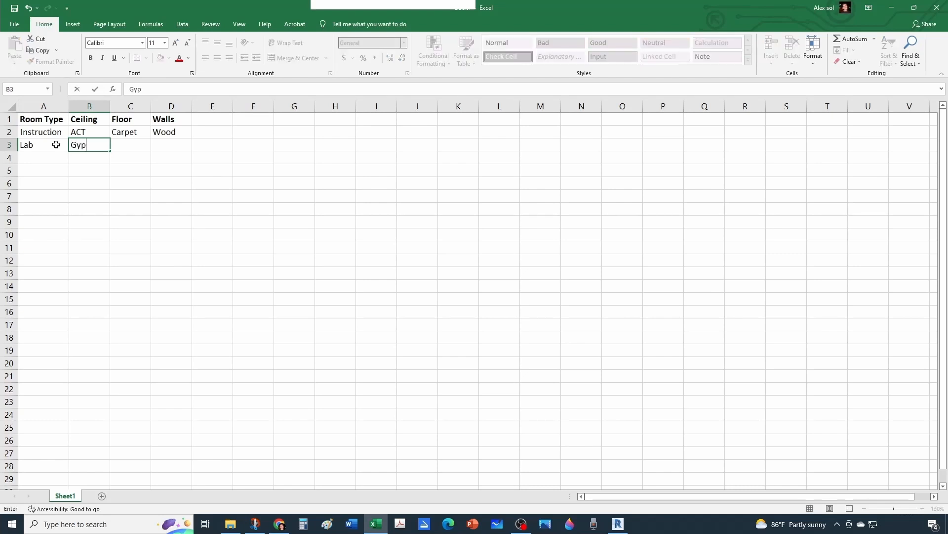
pyautogui.press('Tab')
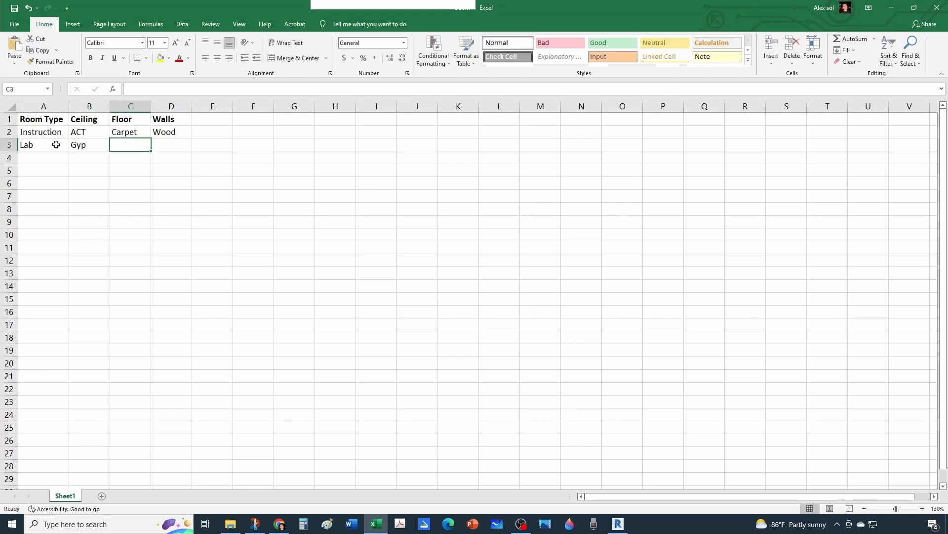
pyautogui.write('Vynil')
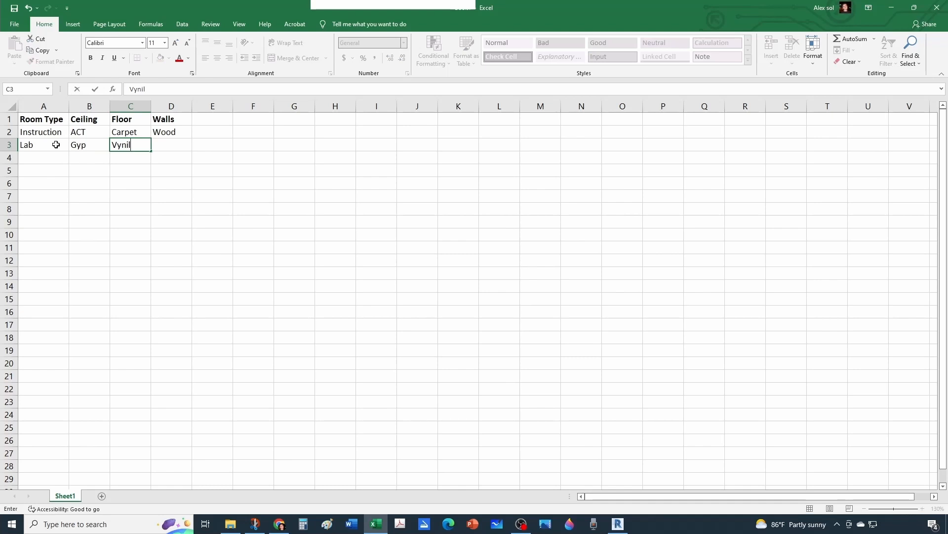
pyautogui.press('Tab')
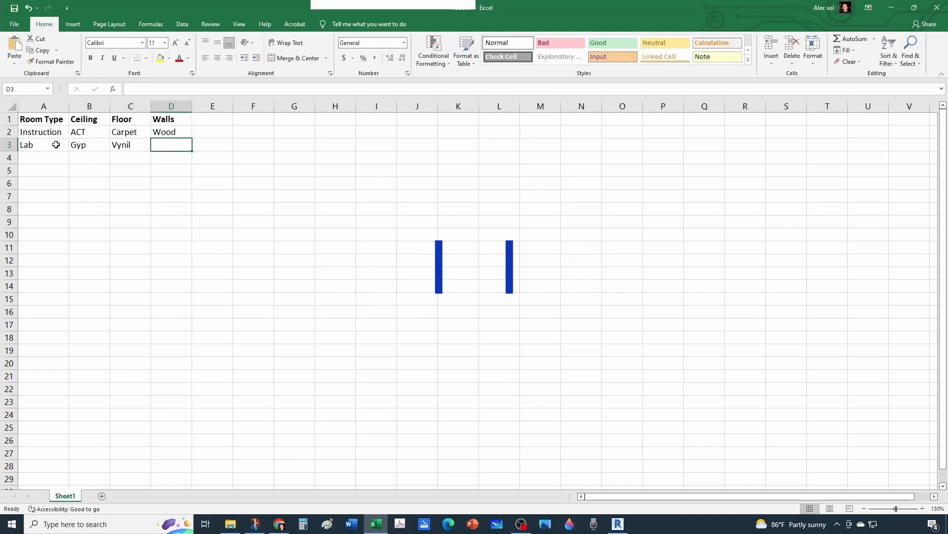
pyautogui.write('Drywall')
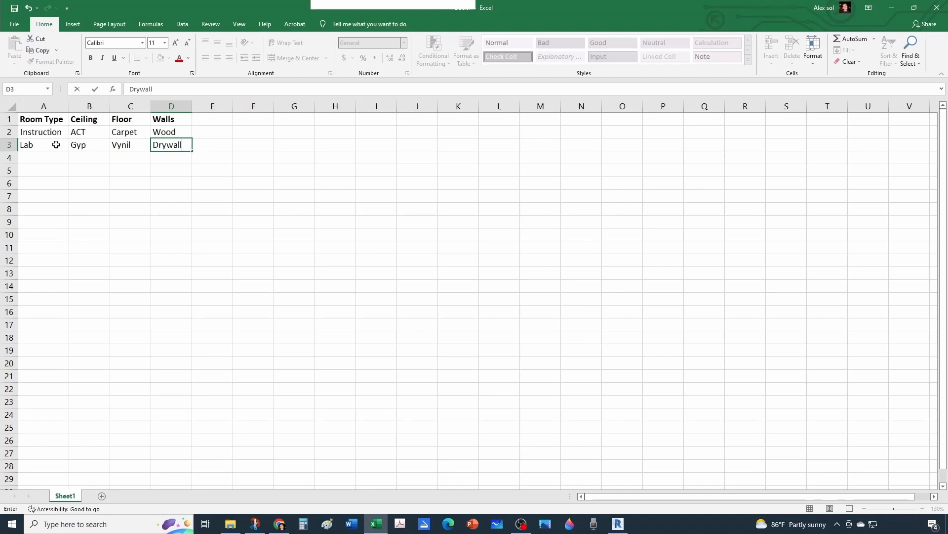
# Fill row 4 with Office as room type, ACT as ceiling, Carpet as floor and Glass as walls.
pyautogui.click(48, 153)
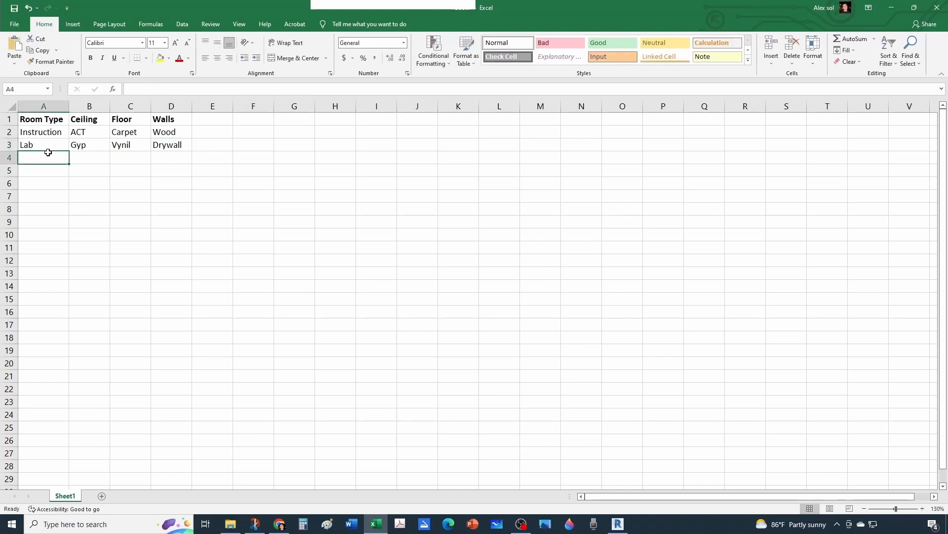
pyautogui.write('Office')
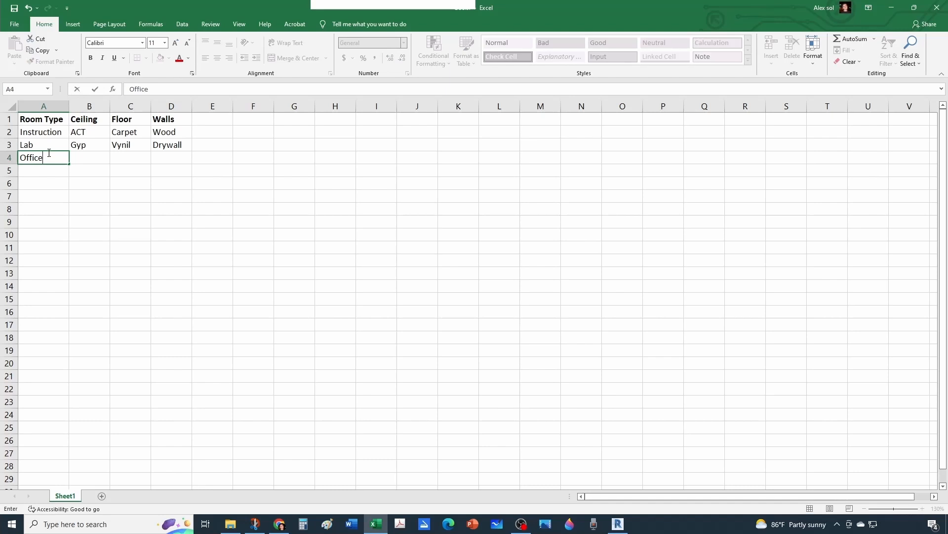
pyautogui.press('Tab')
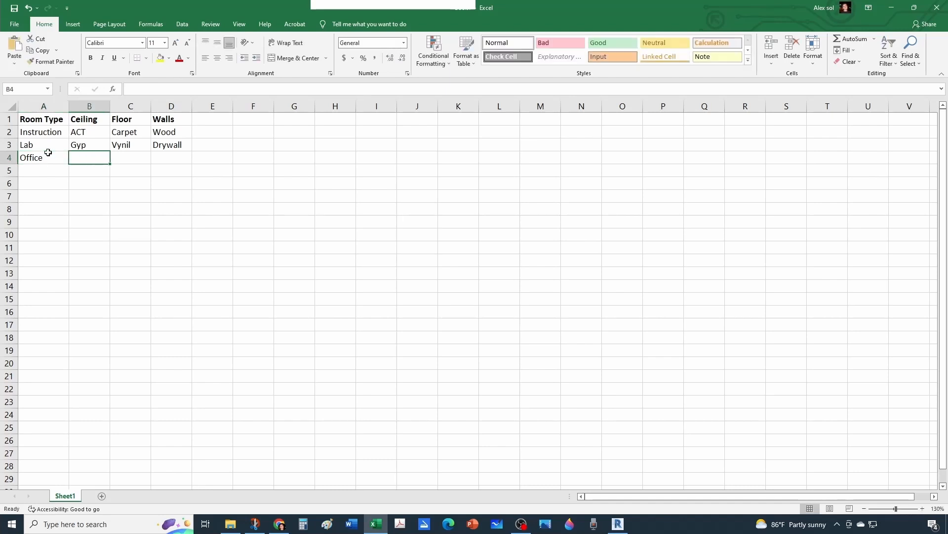
pyautogui.write('AC')
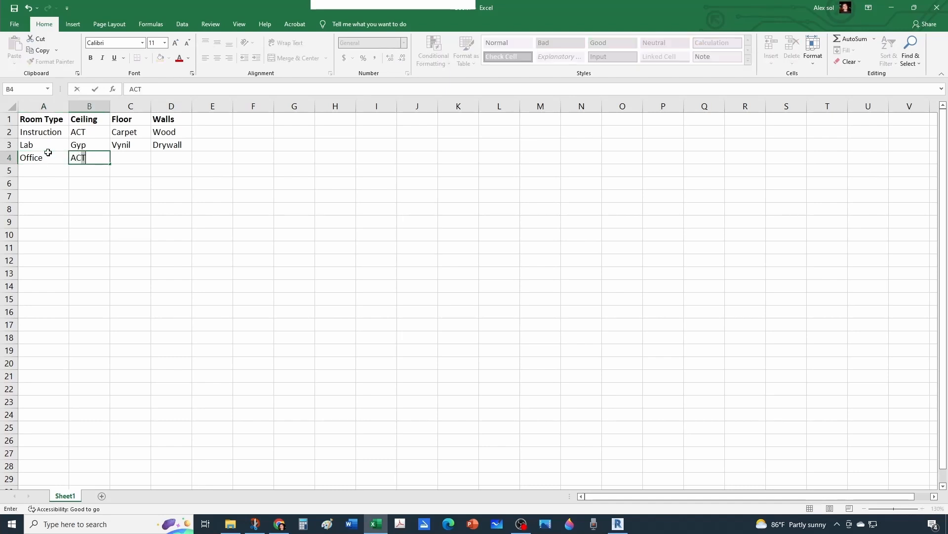
pyautogui.write('T')
pyautogui.press('Tab')
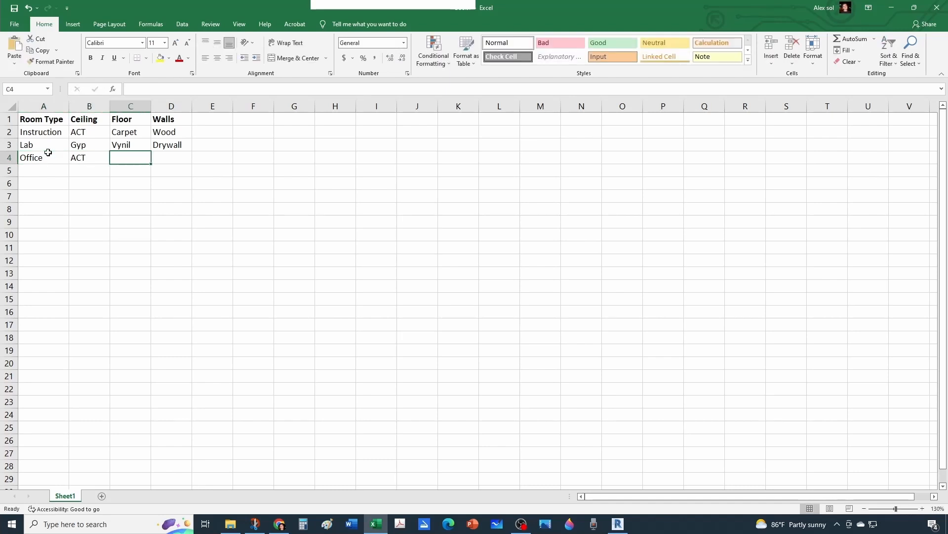
pyautogui.write('Carpet')
pyautogui.press('Tab')
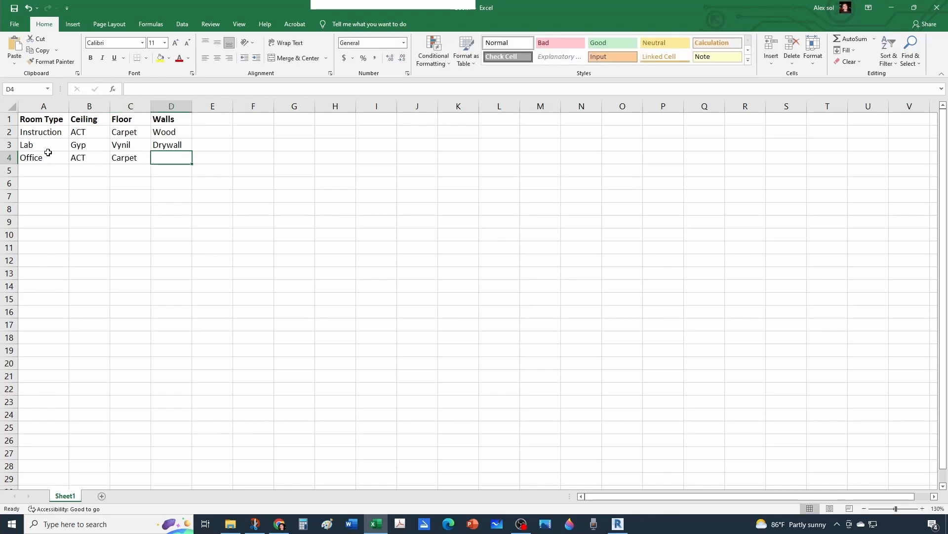
pyautogui.write('Glass')
pyautogui.press('Return')
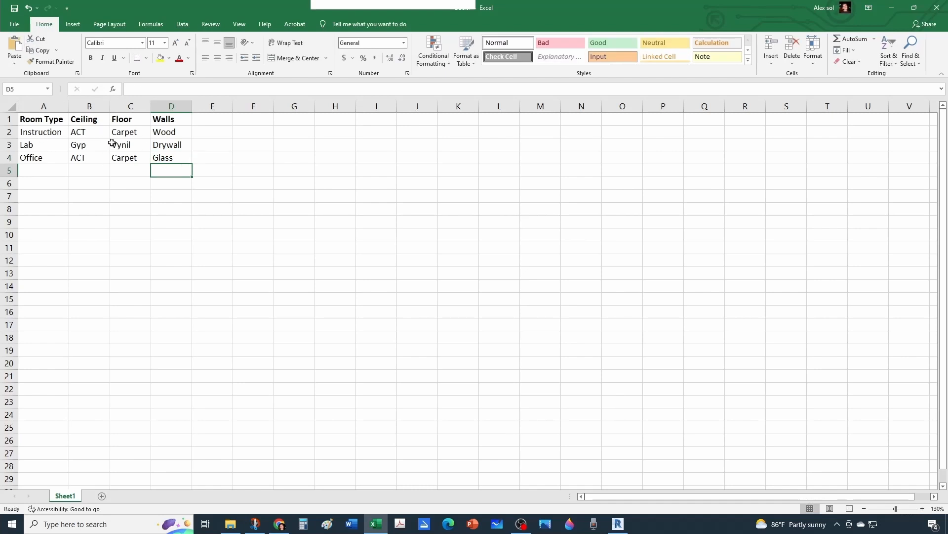
# Review the room types and their ceiling, floor and wall finishes in the Excel table.
pyautogui.click(112, 168)
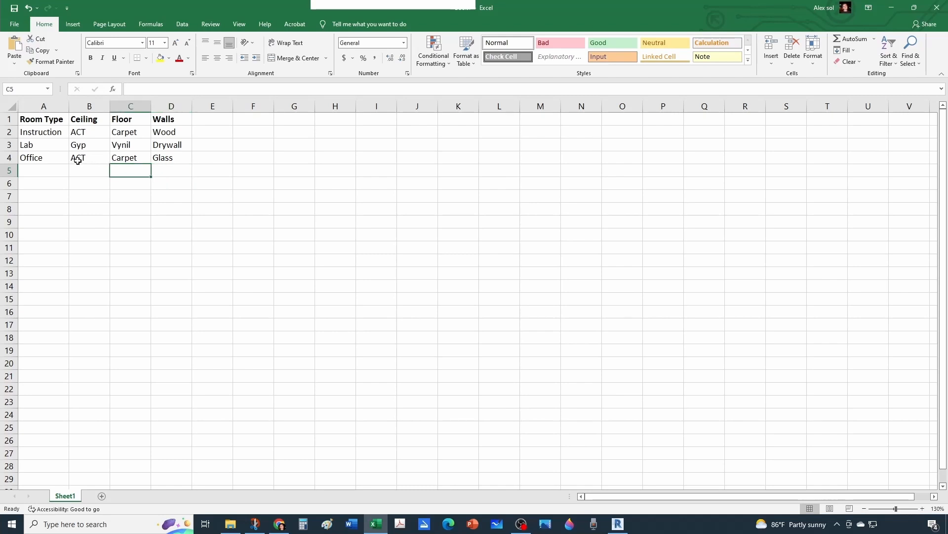
pyautogui.click(33, 144)
pyautogui.click(84, 147)
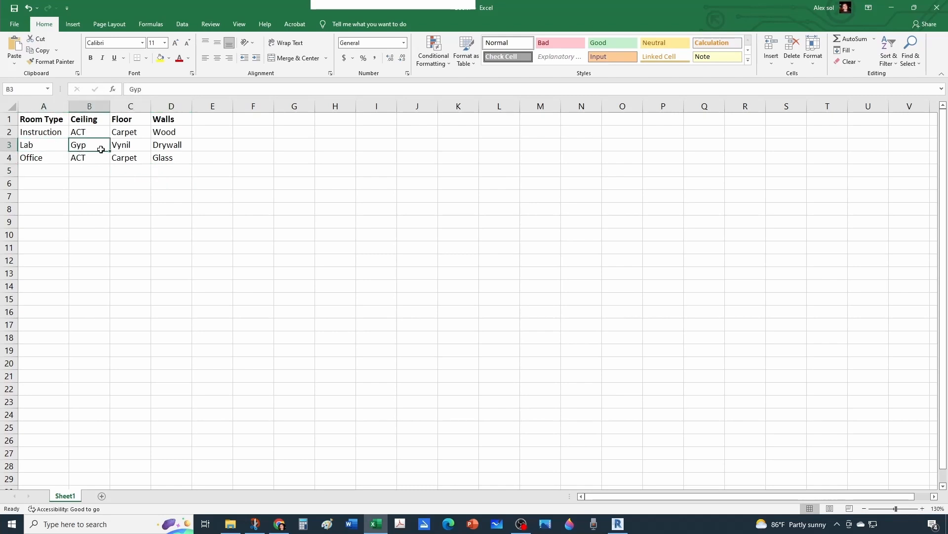
pyautogui.click(119, 149)
pyautogui.click(182, 147)
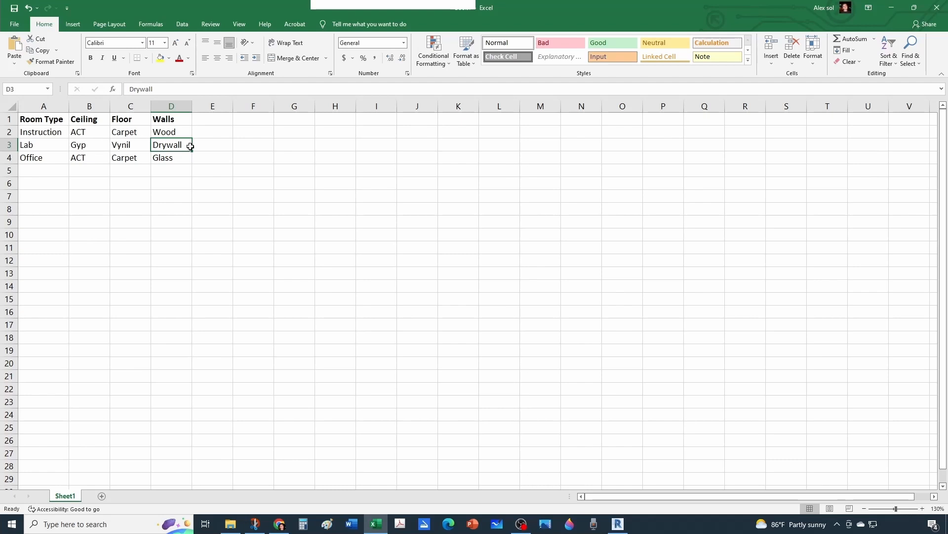
pyautogui.click(42, 157)
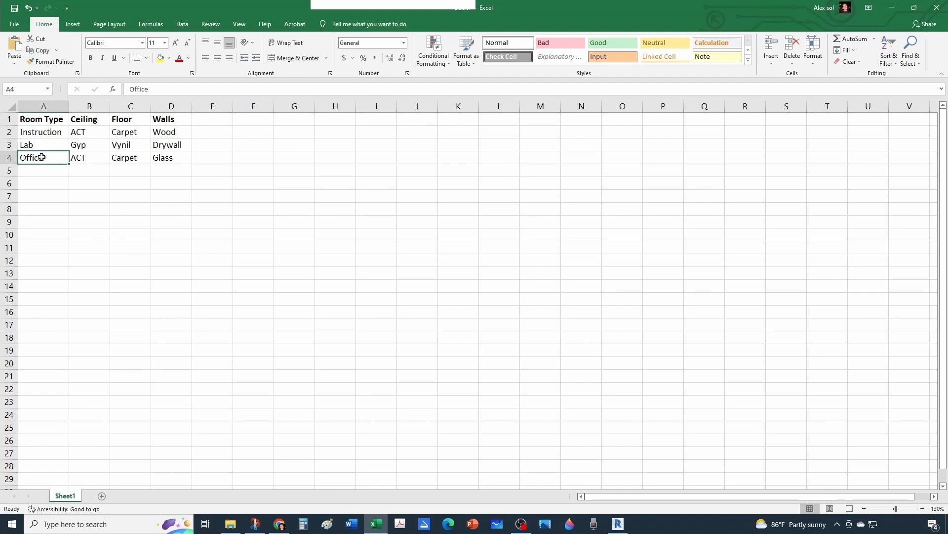
pyautogui.click(30, 146)
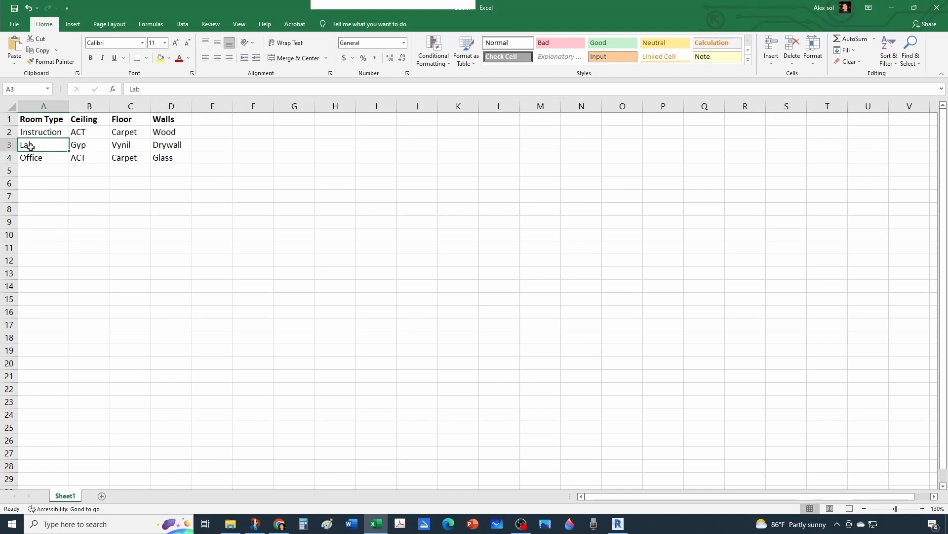
pyautogui.click(41, 169)
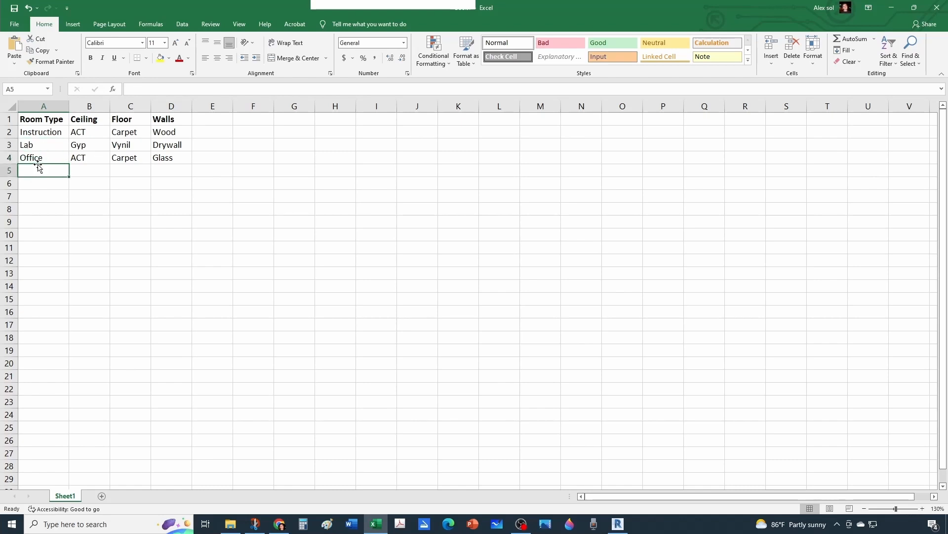
pyautogui.click(38, 159)
pyautogui.click(44, 133)
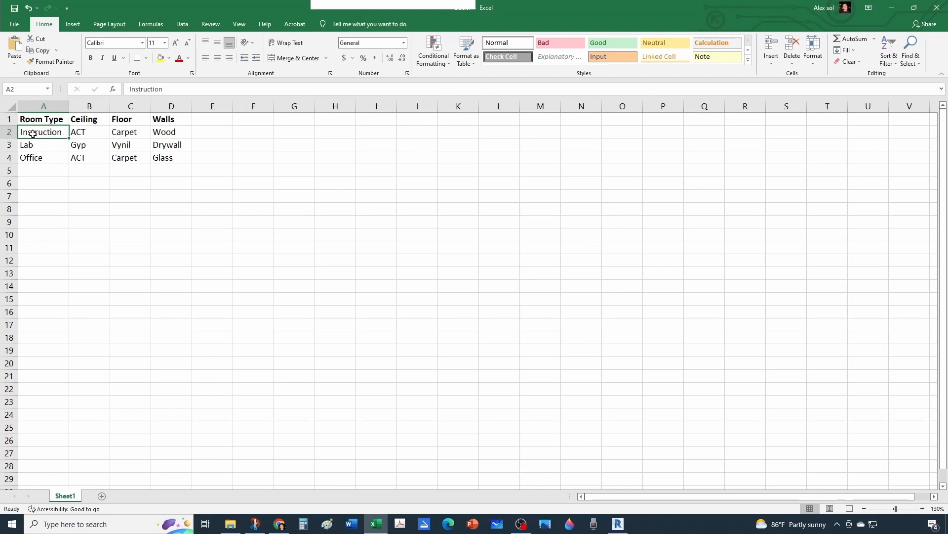
pyautogui.click(88, 133)
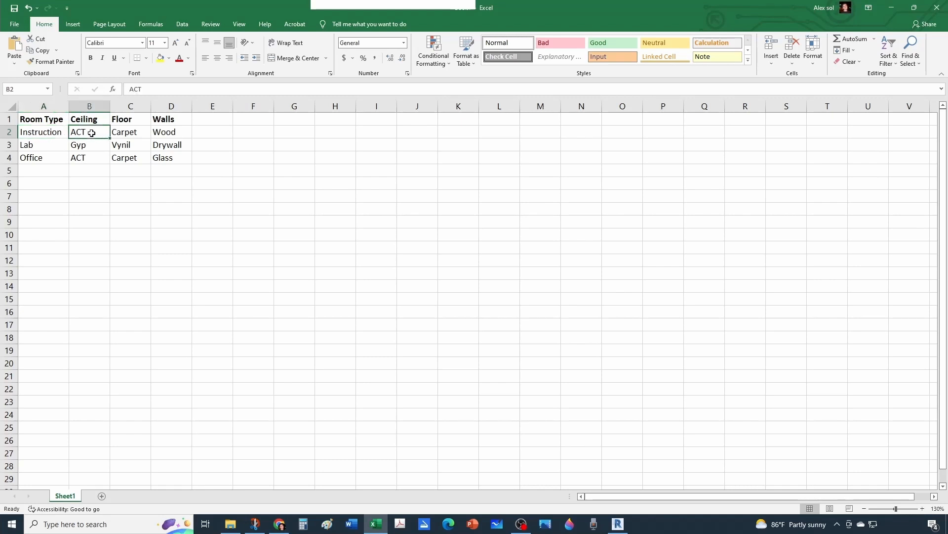
pyautogui.click(127, 133)
pyautogui.click(165, 133)
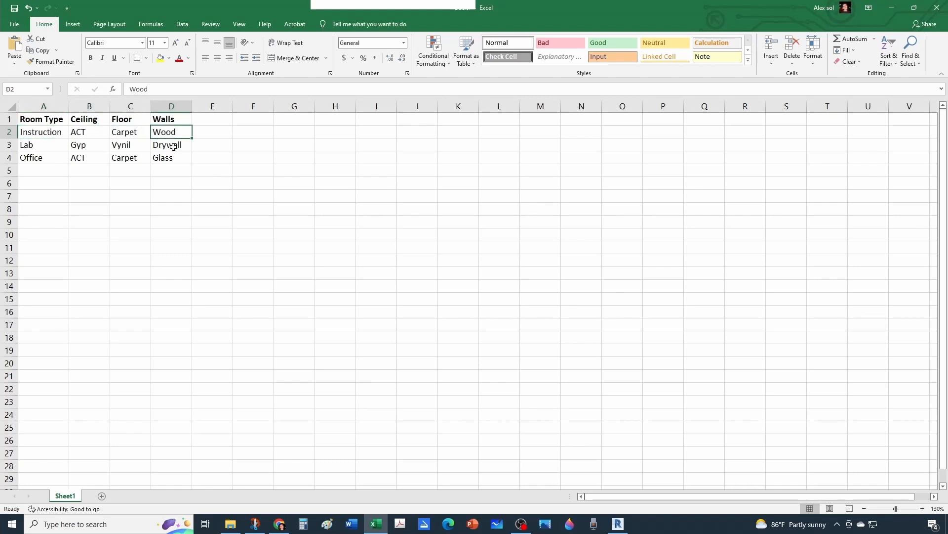
pyautogui.click(213, 212)
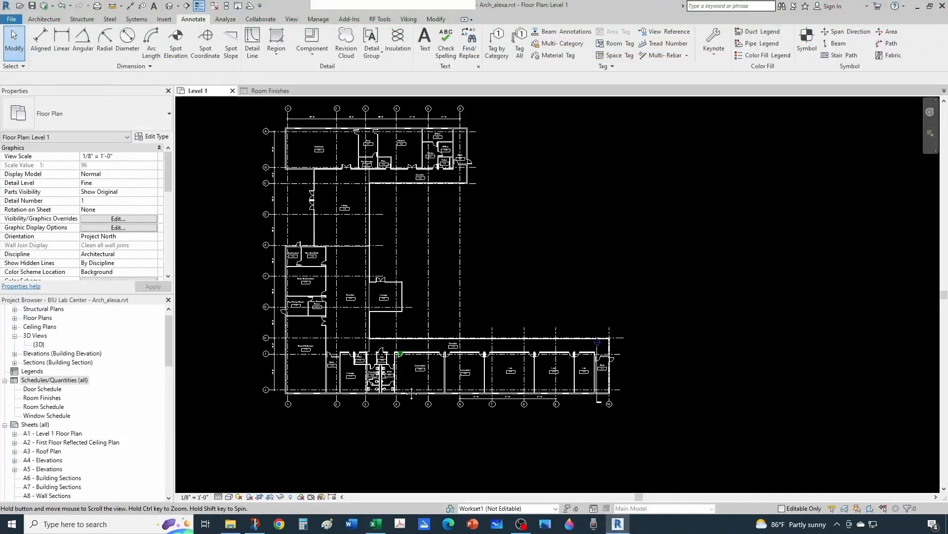
# Switch to Revit, start another new schedule under Schedules/Quantities and choose Rooms as its category.
pyautogui.moveTo(412, 393); pyautogui.dragTo(418, 423, button='middle')
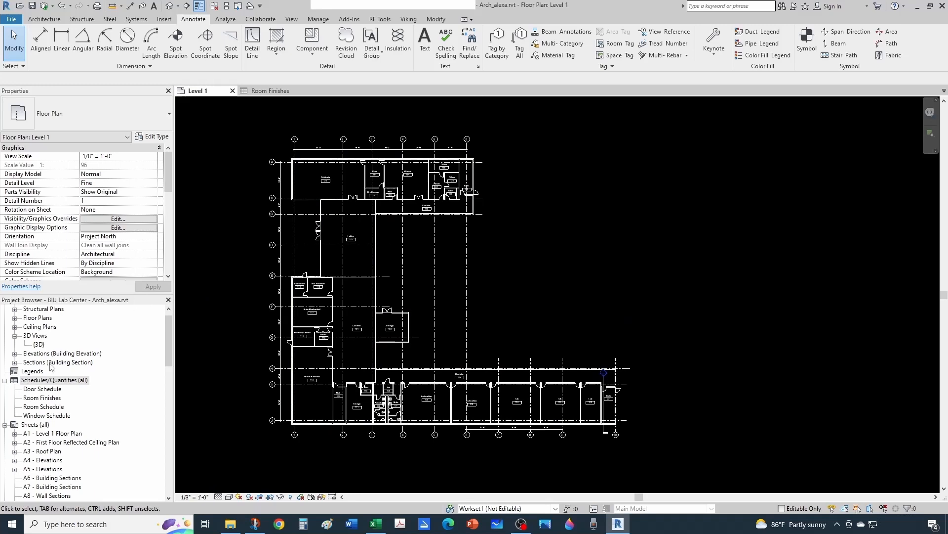
pyautogui.rightClick(61, 384)
pyautogui.click(101, 389)
pyautogui.click(402, 270)
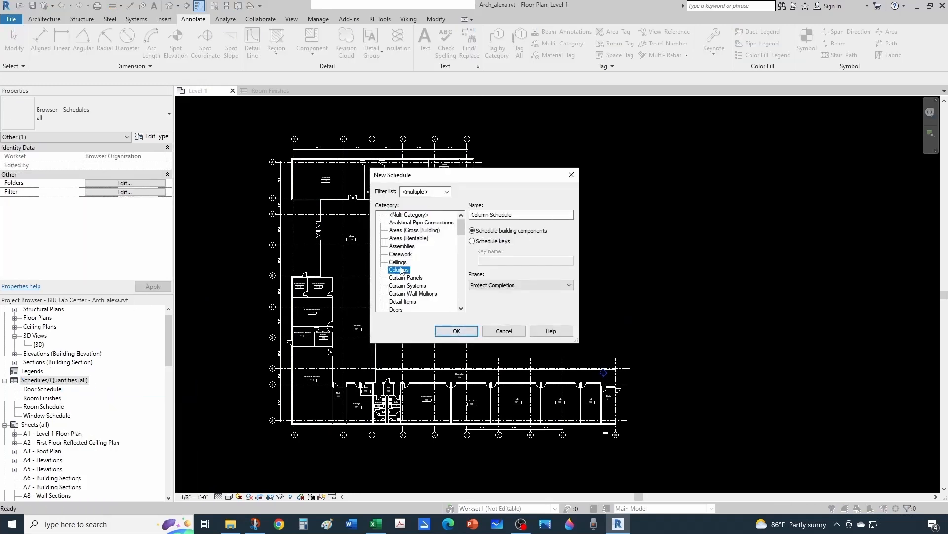
pyautogui.write('ro')
pyautogui.click(401, 302)
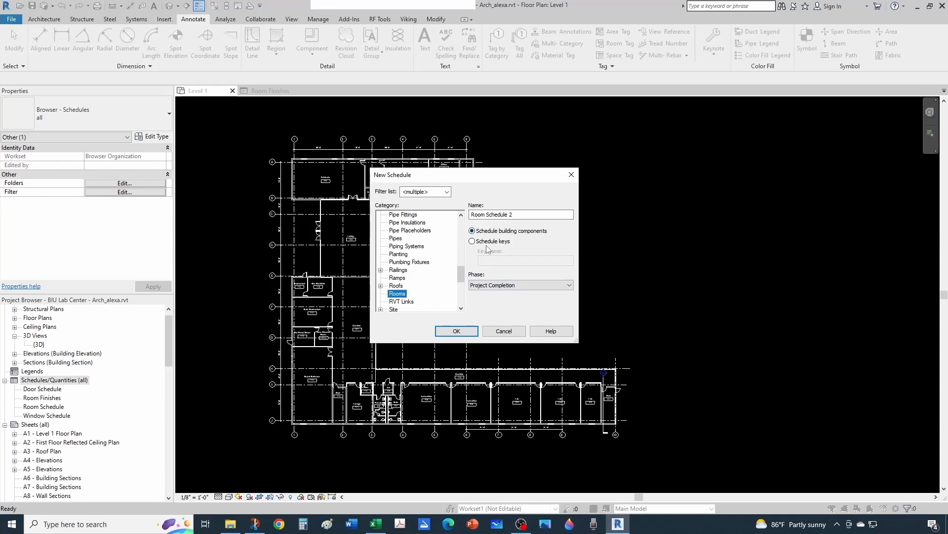
# Set the new Rooms schedule to schedule keys with Room Style as the key name.
pyautogui.click(472, 241)
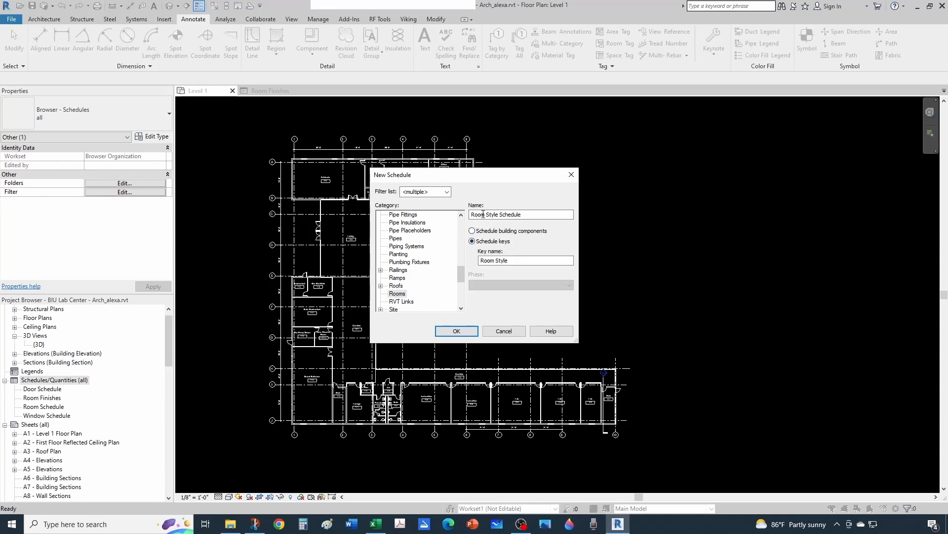
pyautogui.click(483, 260)
# Switch to Excel and change the Room Type heading in A1 to Room Style.
pyautogui.click(376, 523)
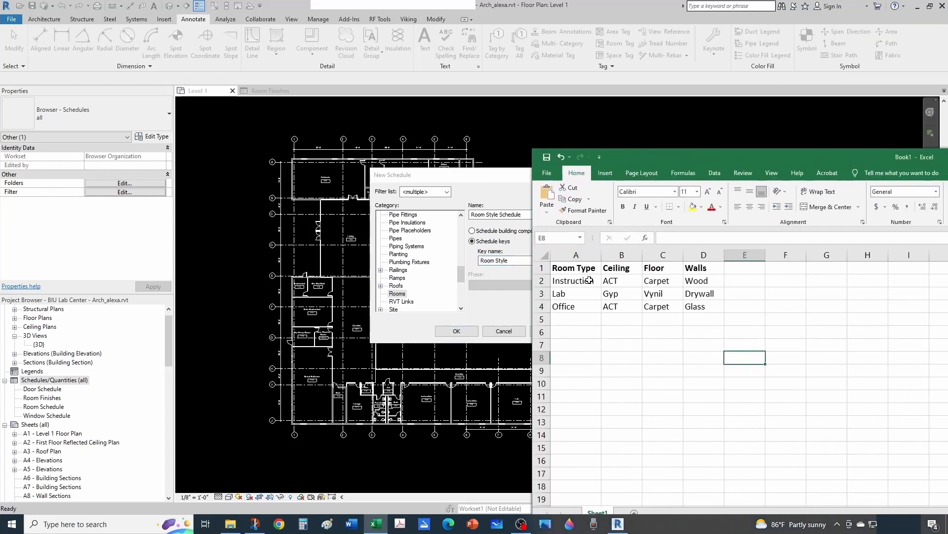
pyautogui.doubleClick(573, 268)
pyautogui.moveTo(573, 267); pyautogui.dragTo(597, 267)
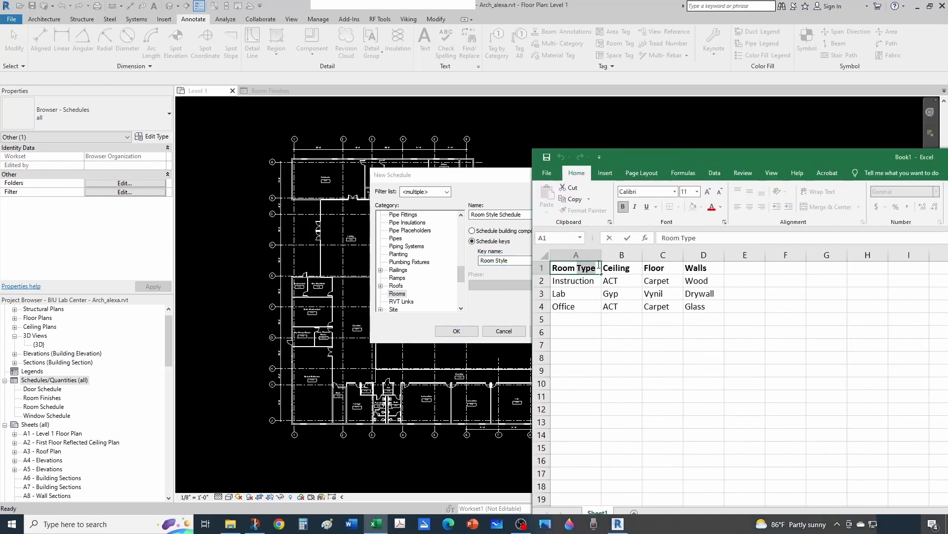
pyautogui.write('Sty')
# Switch back to Revit and create the key schedule Room Style Schedule with the key name Room Style.
pyautogui.hotkey('alt', 'Tab')
pyautogui.click(507, 260)
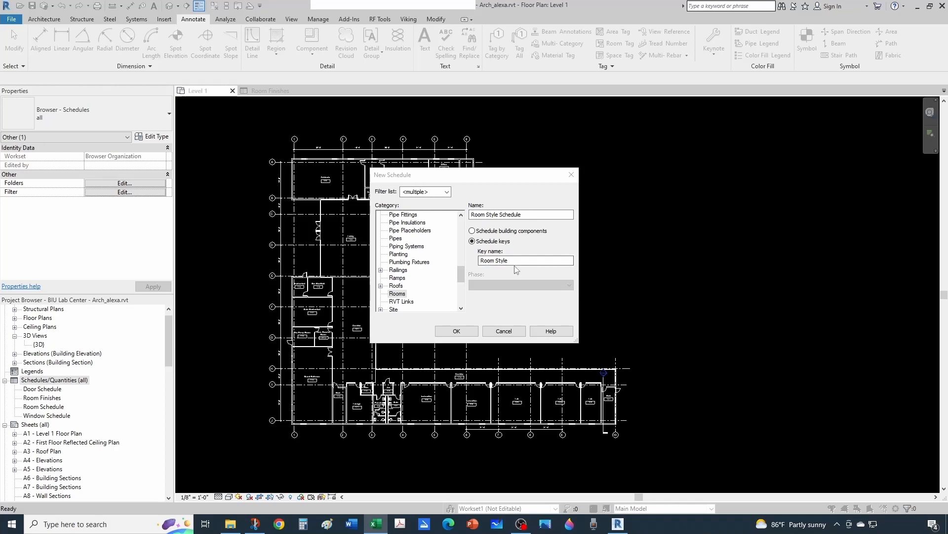
pyautogui.click(515, 263)
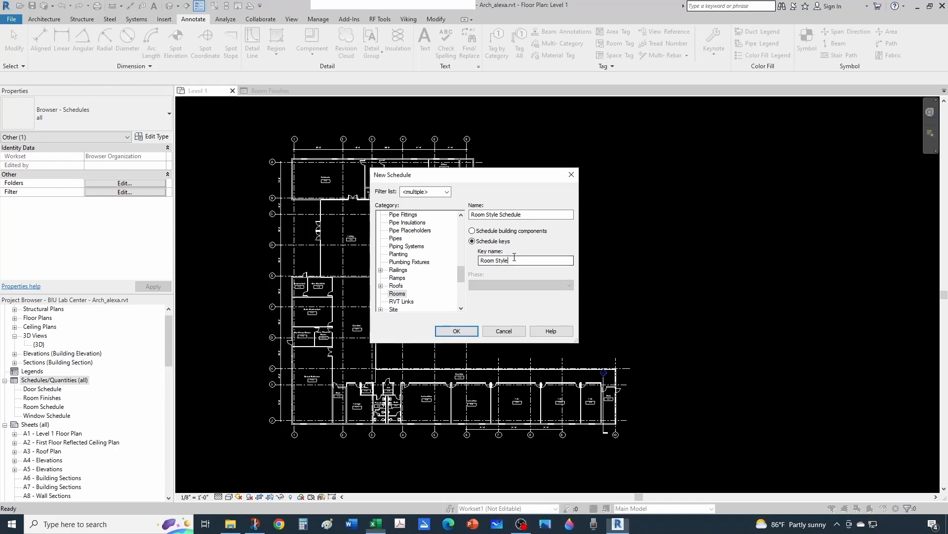
pyautogui.click(457, 330)
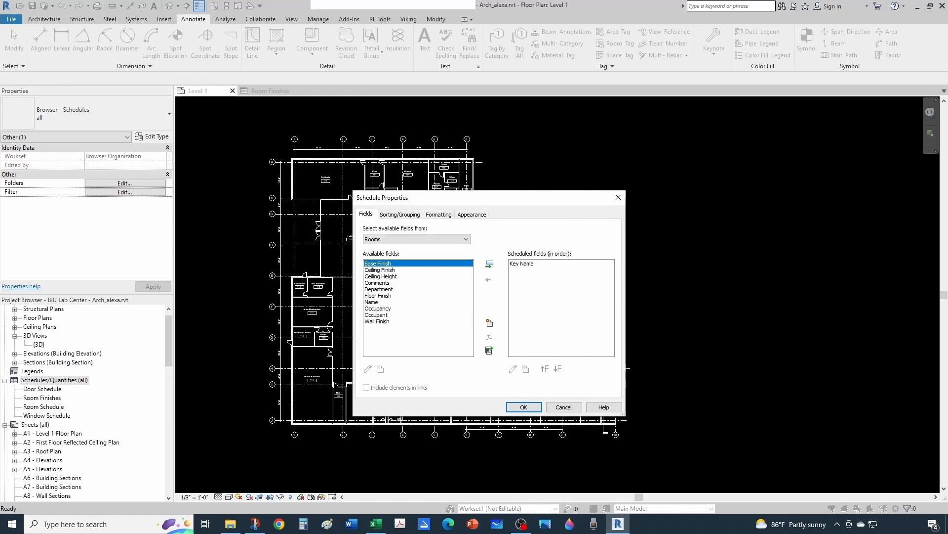
# Switch to Excel to check the finish table's column headings, and return to the schedule's field settings in Revit.
pyautogui.moveTo(947, 108)
pyautogui.mouseDown()
pyautogui.moveTo(711, 124)
pyautogui.moveTo(947, 124)
pyautogui.mouseUp()
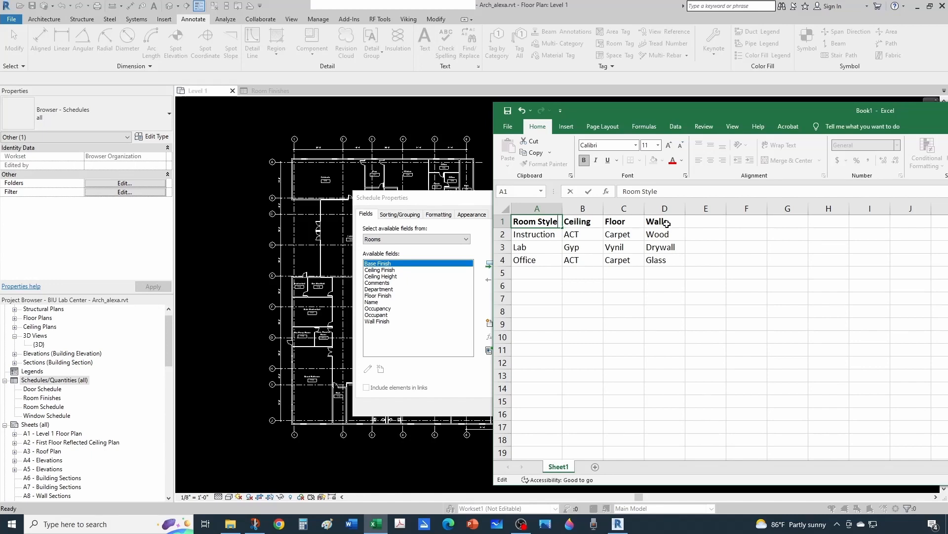
pyautogui.moveTo(781, 116); pyautogui.dragTo(947, 116)
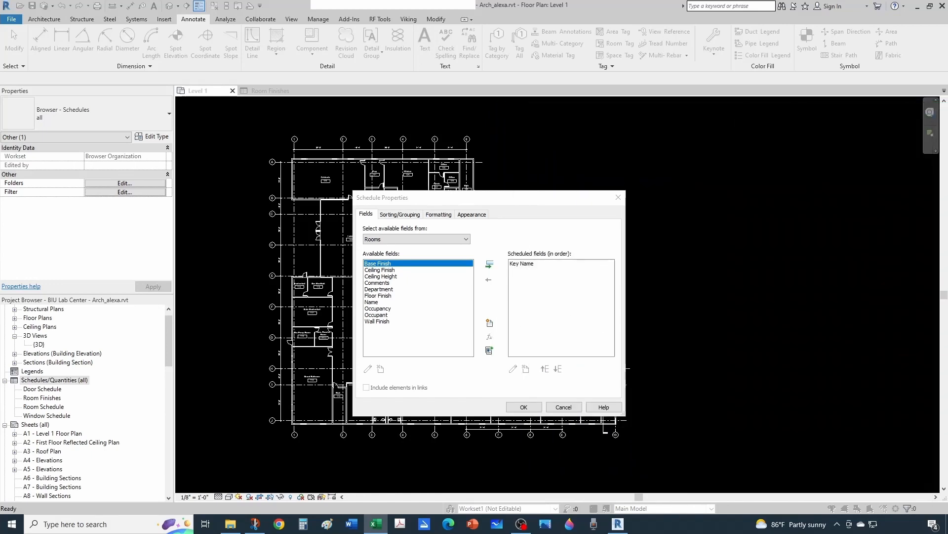
pyautogui.click(490, 324)
pyautogui.press('Escape')
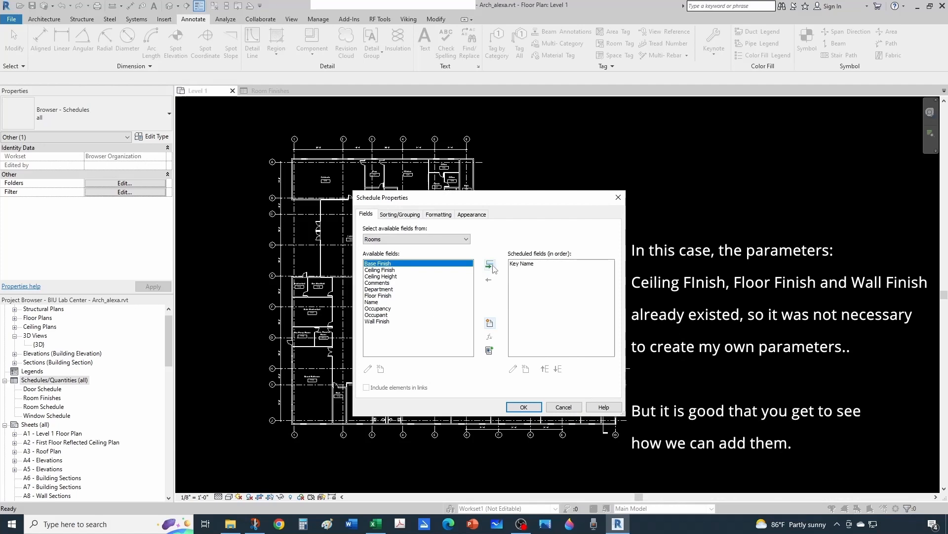
# Add a new Ceiling parameter of type Text, grouped under Materials and Finishes, to the key schedule's fields.
pyautogui.click(490, 324)
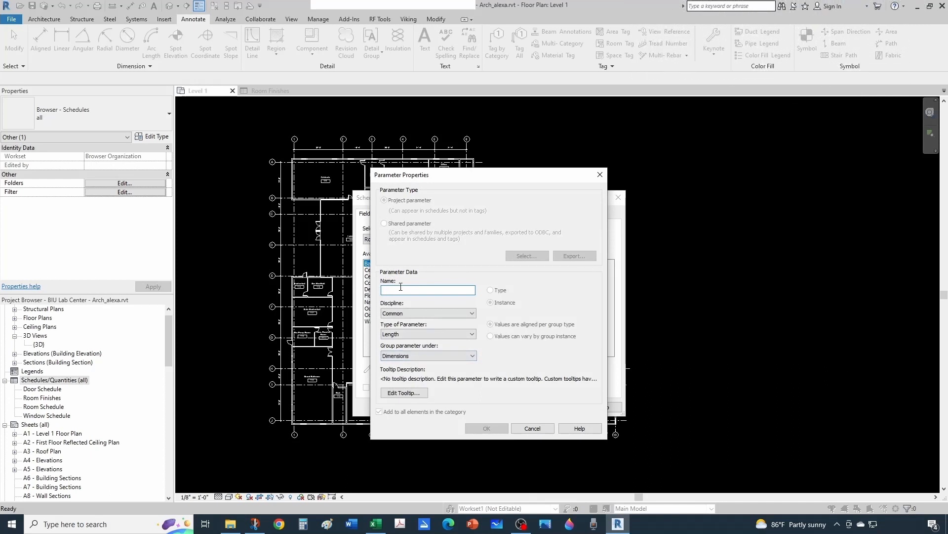
pyautogui.write('Ceiling')
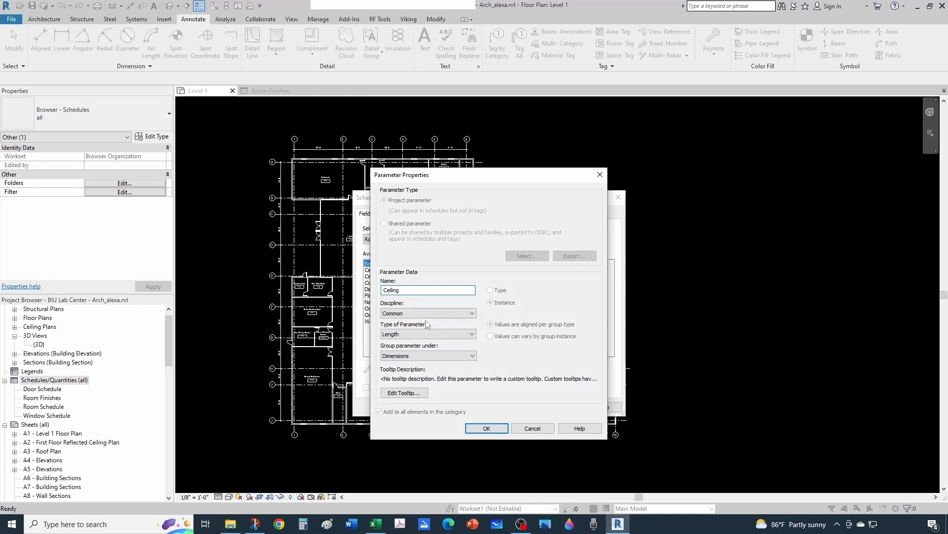
pyautogui.click(410, 334)
pyautogui.scroll(5, 409, 341)
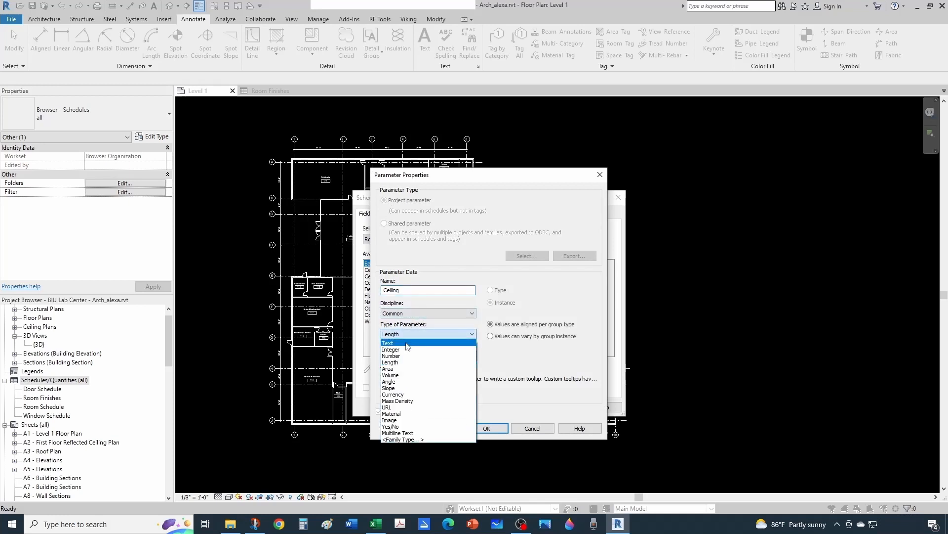
pyautogui.click(409, 342)
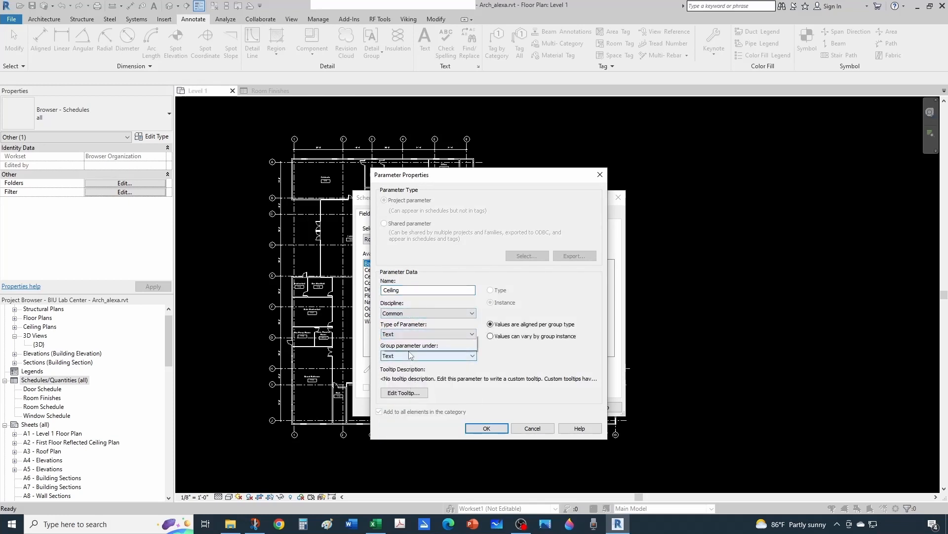
pyautogui.click(412, 356)
pyautogui.scroll(5, 424, 310)
pyautogui.scroll(1, 423, 310)
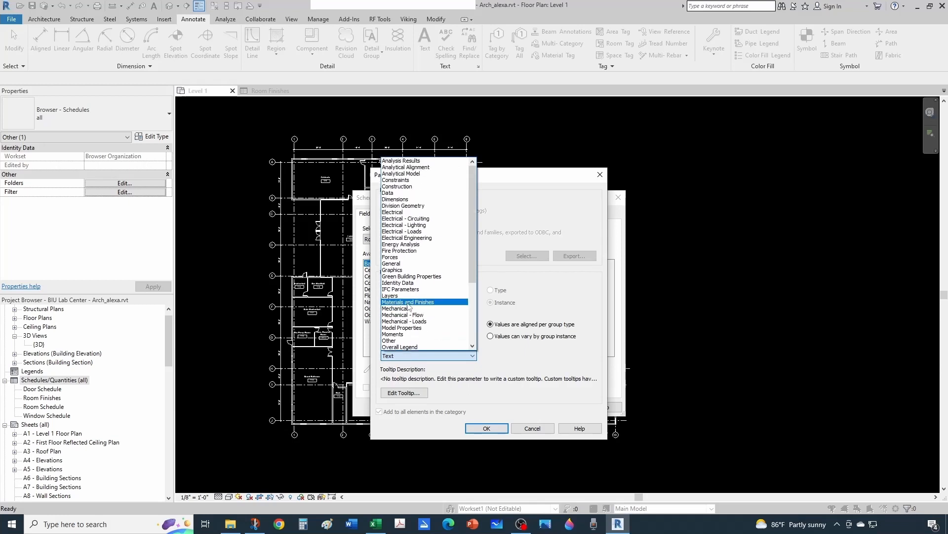
pyautogui.click(408, 302)
pyautogui.click(485, 428)
# Add a new Floor parameter of type Text, grouped under Materials and Finishes, to the scheduled fields.
pyautogui.click(489, 322)
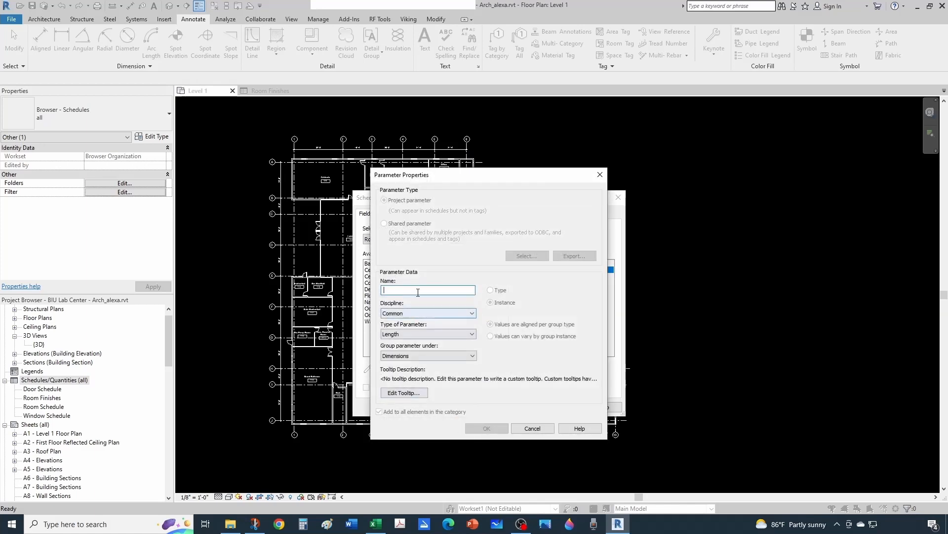
pyautogui.write('Floo')
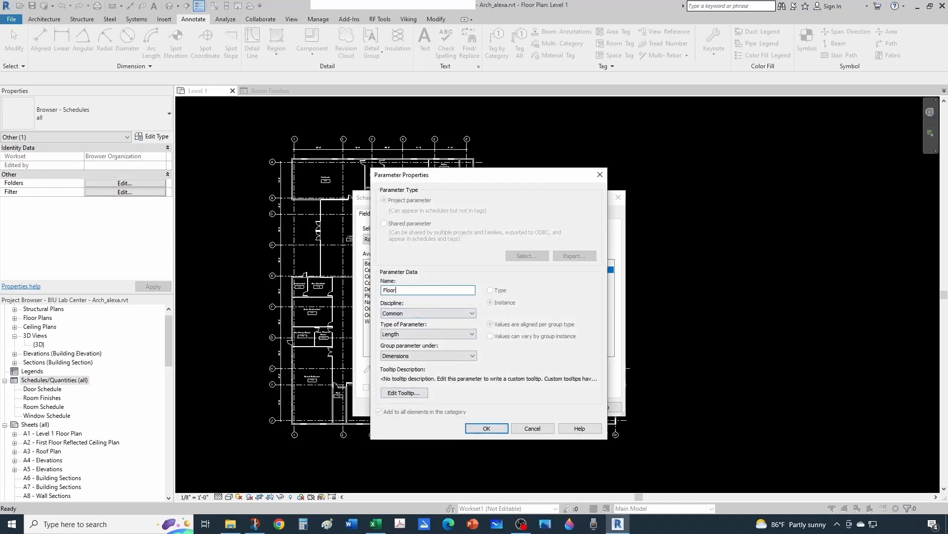
pyautogui.write('r')
pyautogui.click(407, 335)
pyautogui.click(406, 338)
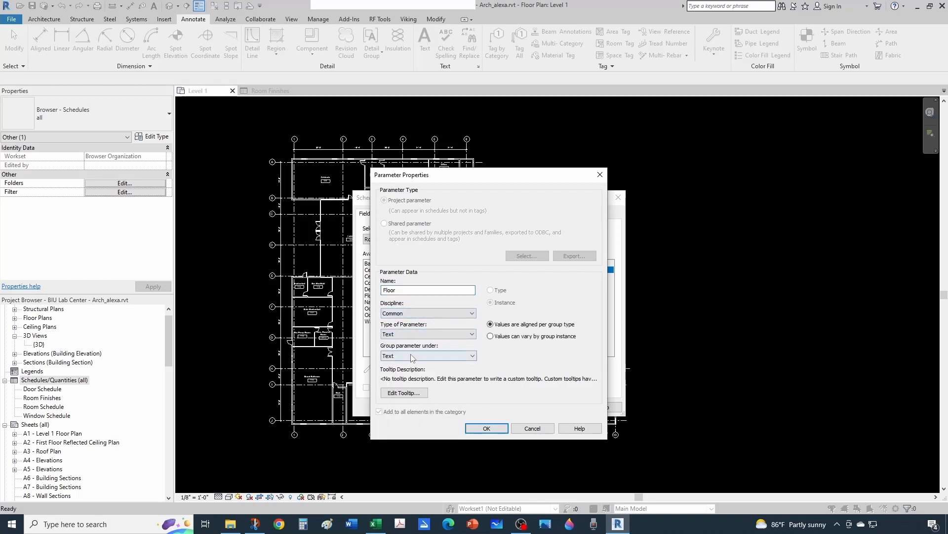
pyautogui.click(412, 356)
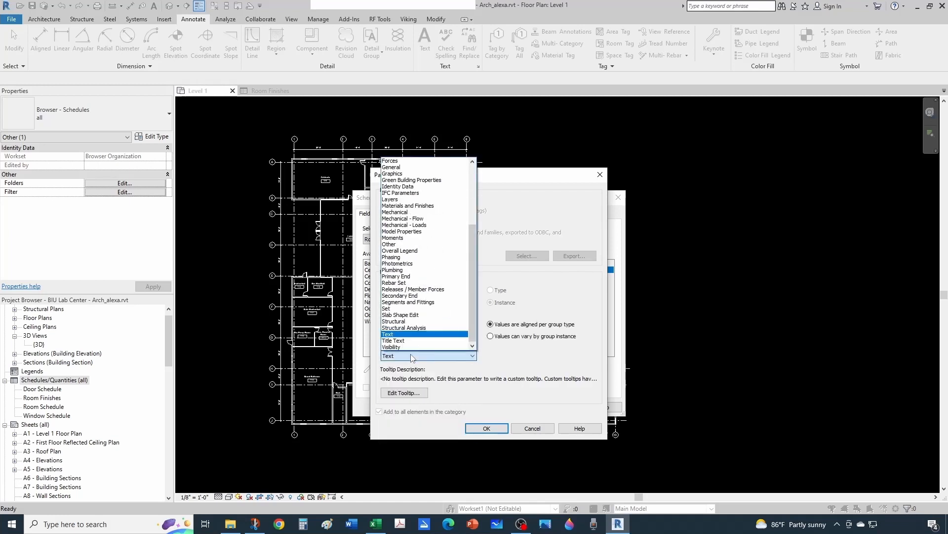
pyautogui.click(408, 206)
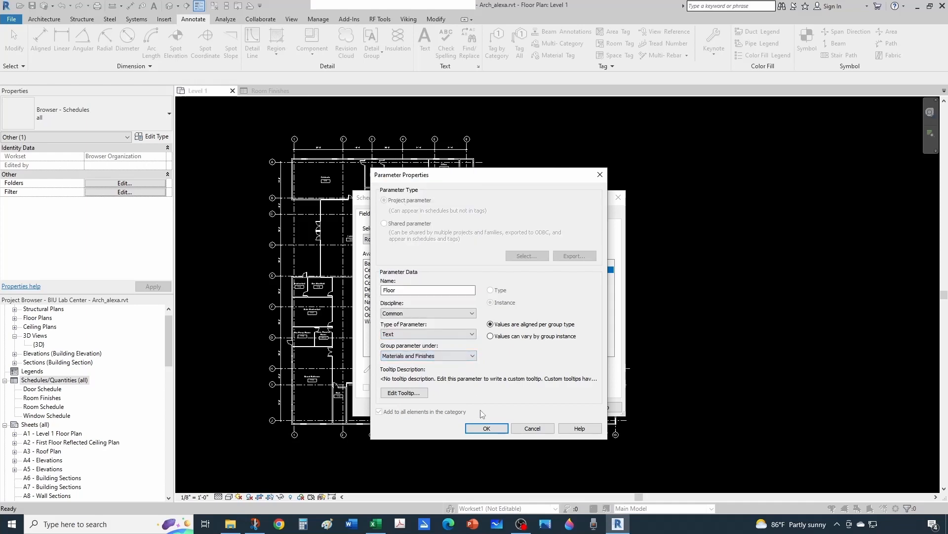
pyautogui.click(486, 427)
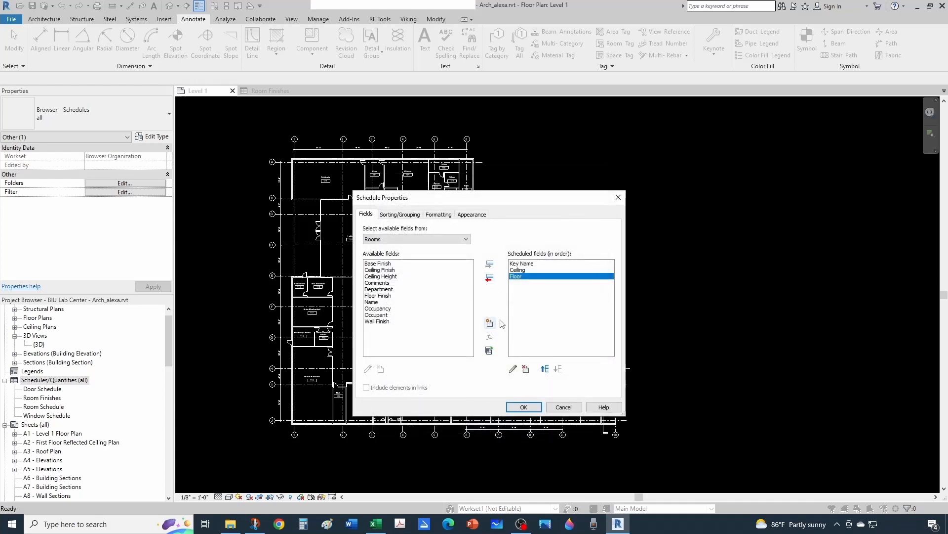
# Add a new Walls parameter of type Text, grouped under Materials and Finishes, and accept the schedule properties.
pyautogui.click(490, 323)
pyautogui.write('Walls')
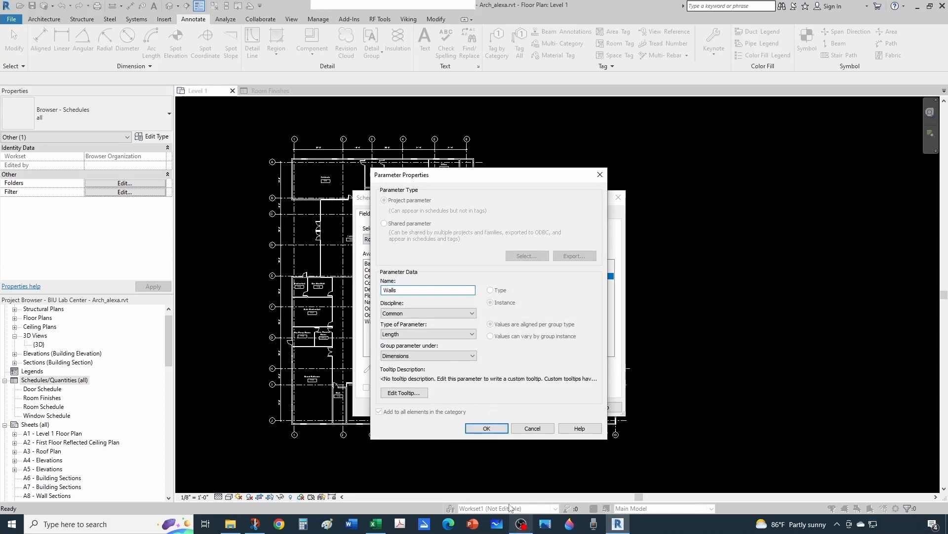
pyautogui.click(410, 334)
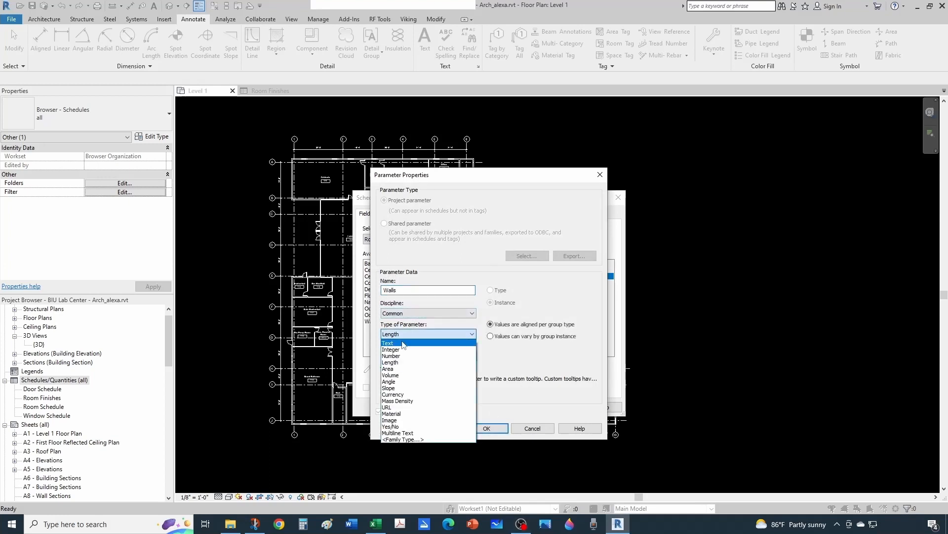
pyautogui.click(410, 342)
pyautogui.click(406, 356)
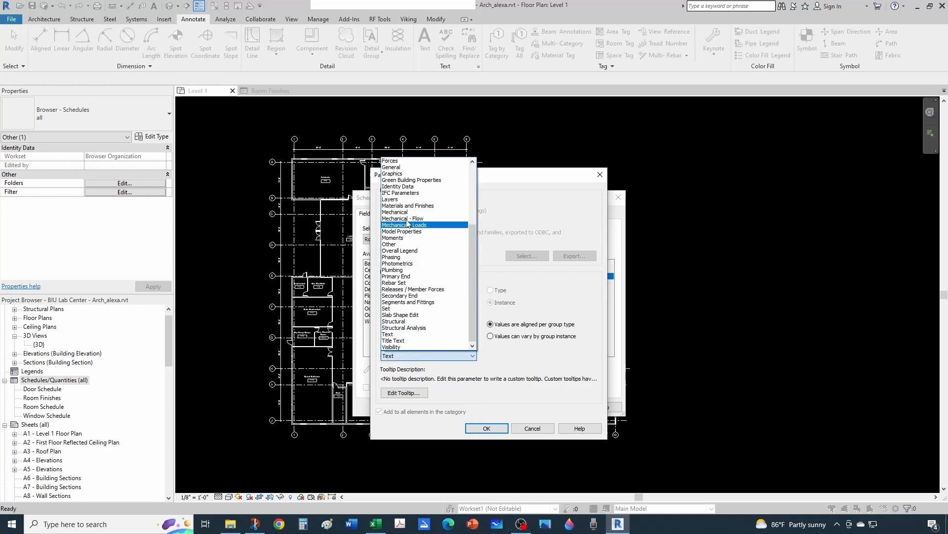
pyautogui.click(408, 206)
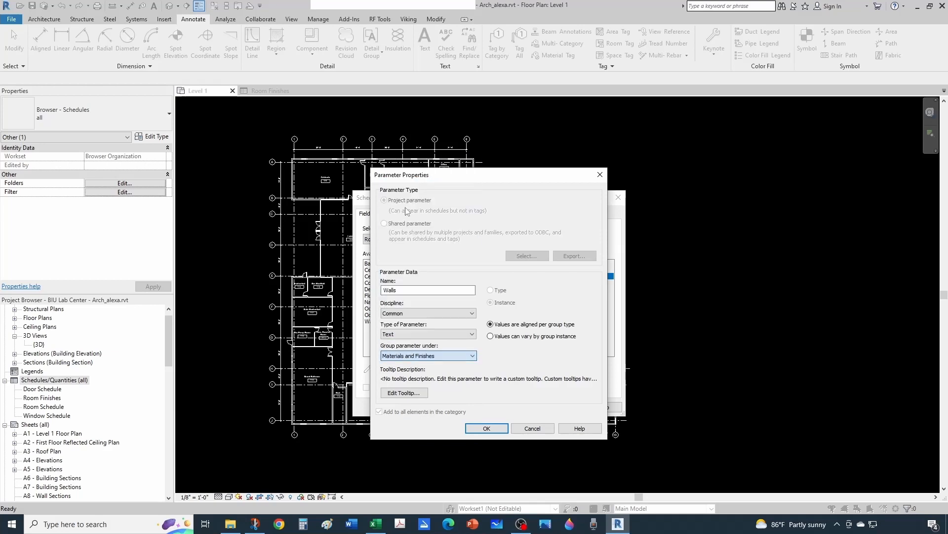
pyautogui.click(487, 426)
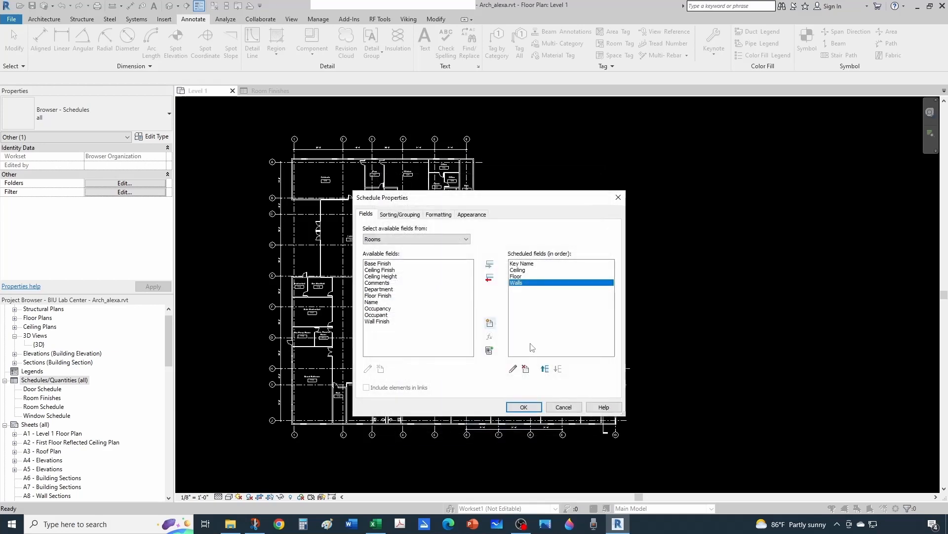
pyautogui.click(524, 408)
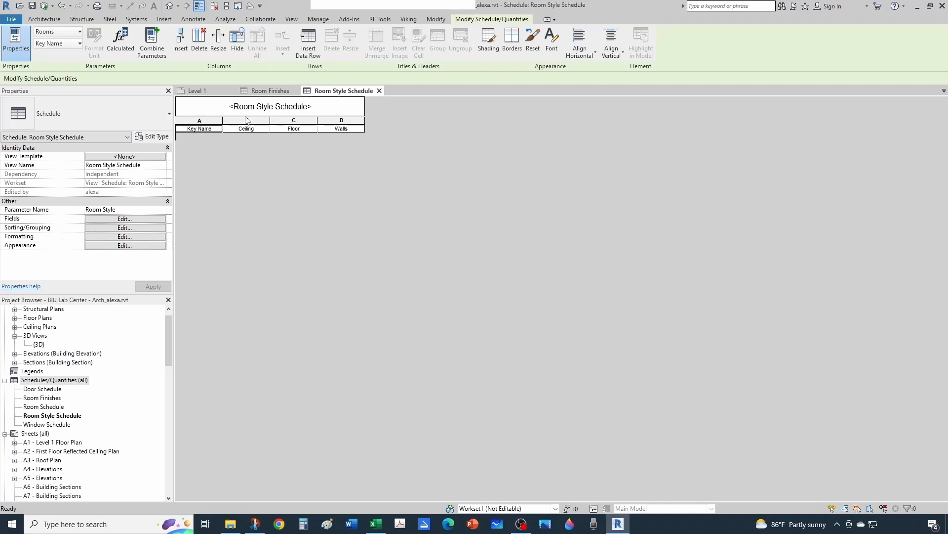
# Insert a data row for the key Instruction with ACT as ceiling, Carpet as floor and Wood as walls.
pyautogui.click(311, 43)
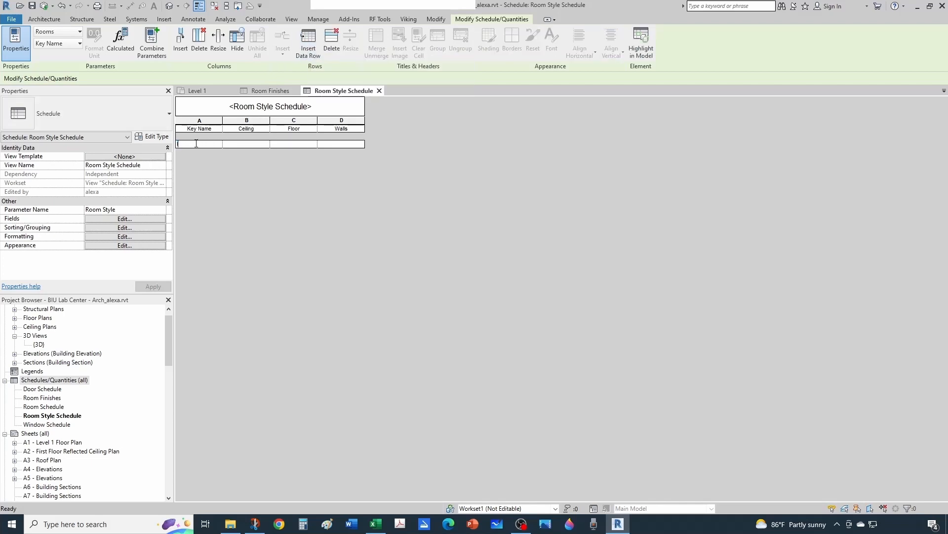
pyautogui.write('Instruction')
pyautogui.click(249, 145)
pyautogui.write('ACT')
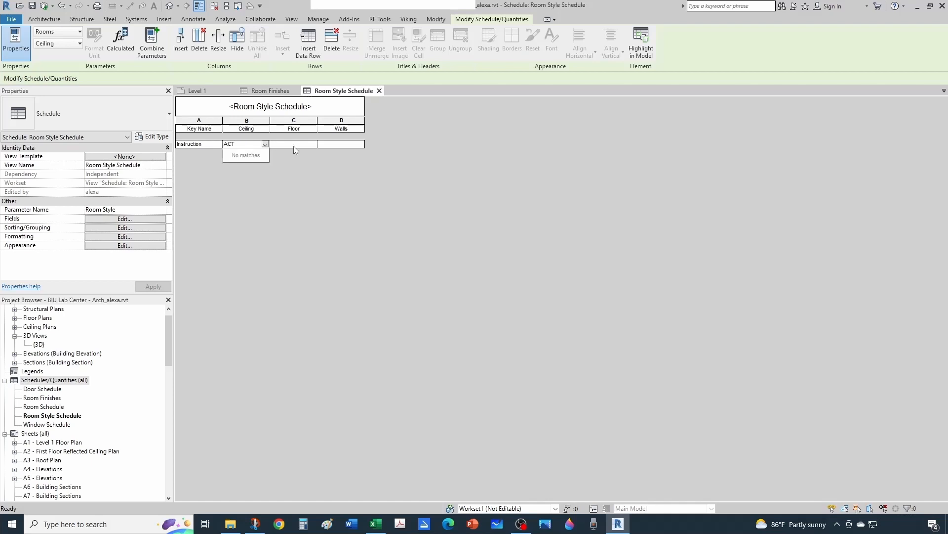
pyautogui.click(294, 145)
pyautogui.write('Carpet')
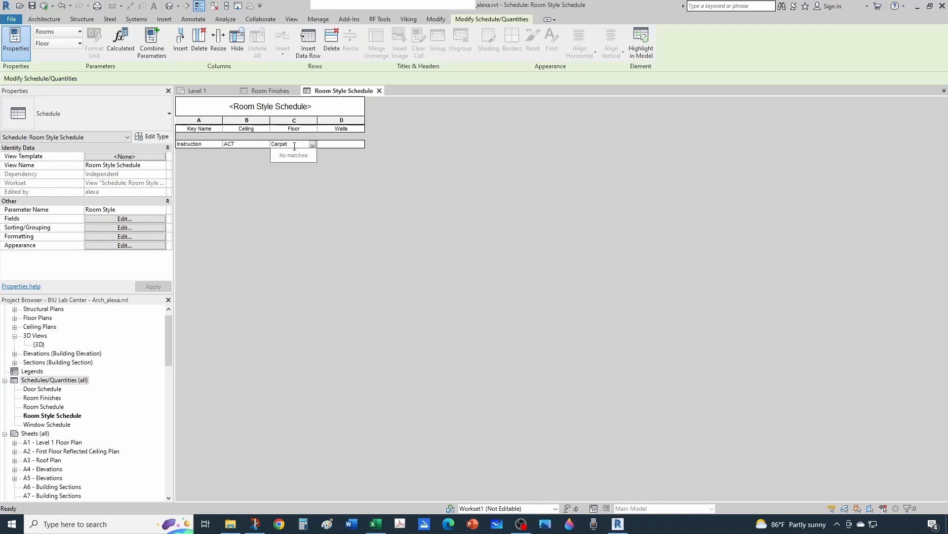
pyautogui.click(346, 143)
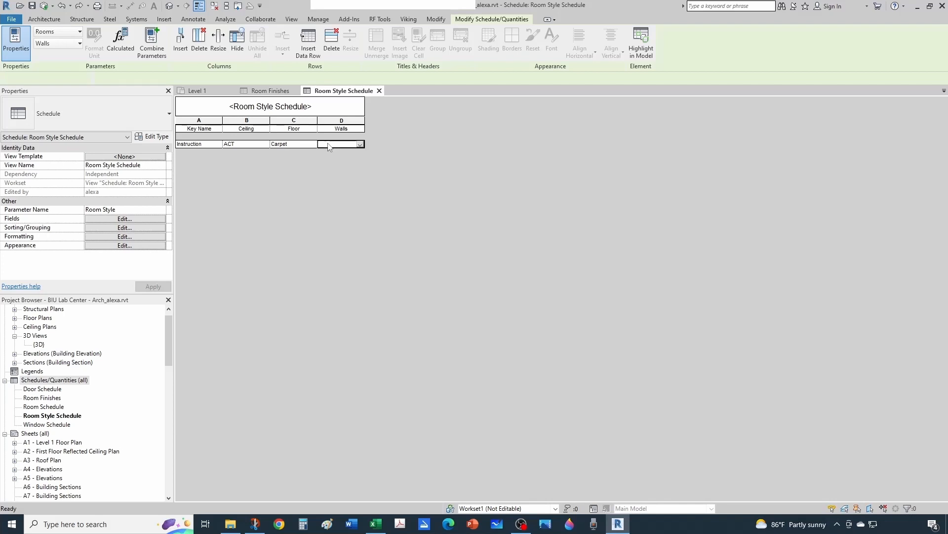
pyautogui.write('Wood')
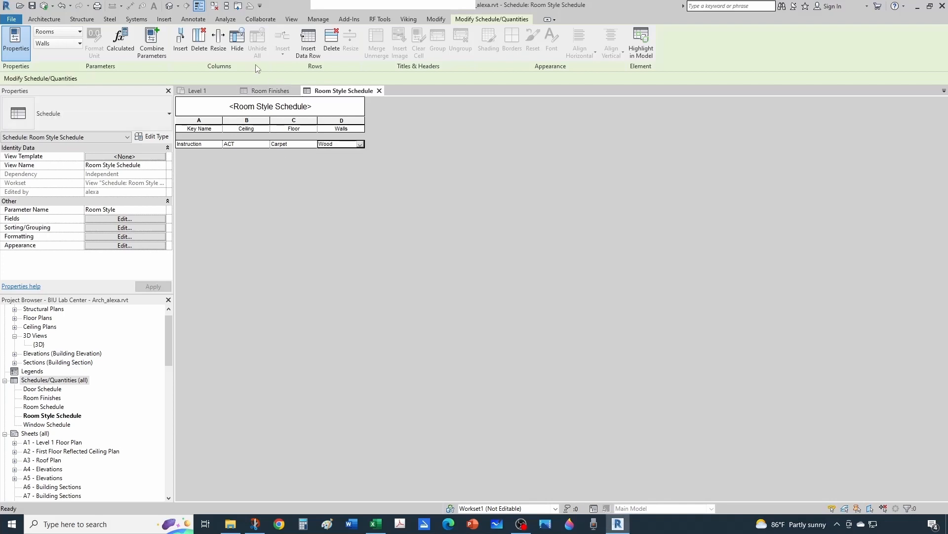
# Insert a data row for the key Lab with Gyp as ceiling, Vinyl as floor and Drywall as walls.
pyautogui.click(307, 45)
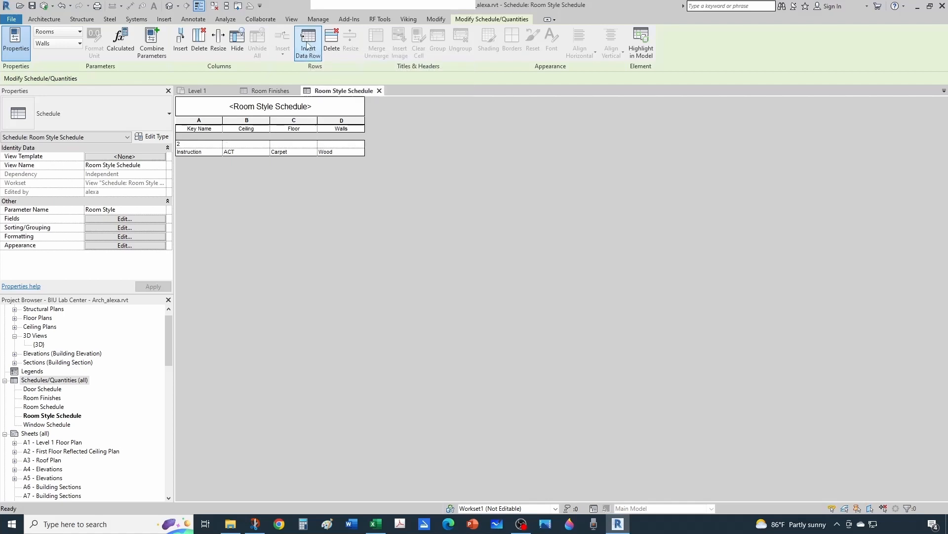
pyautogui.click(188, 144)
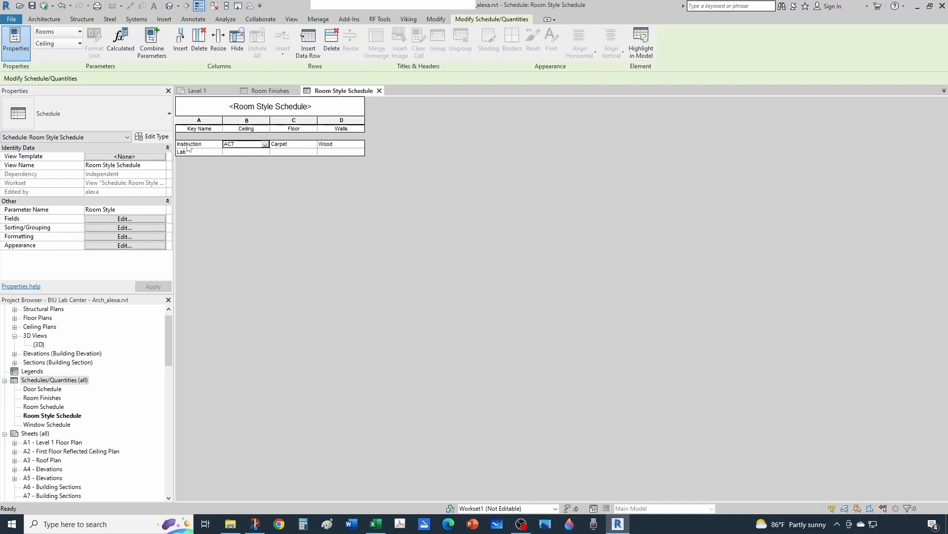
pyautogui.click(248, 152)
pyautogui.write('Gyp')
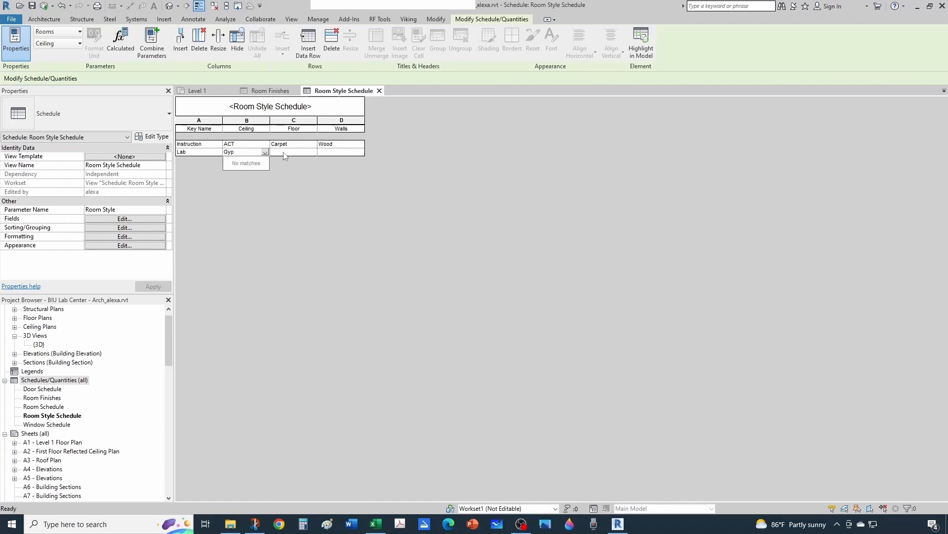
pyautogui.click(285, 152)
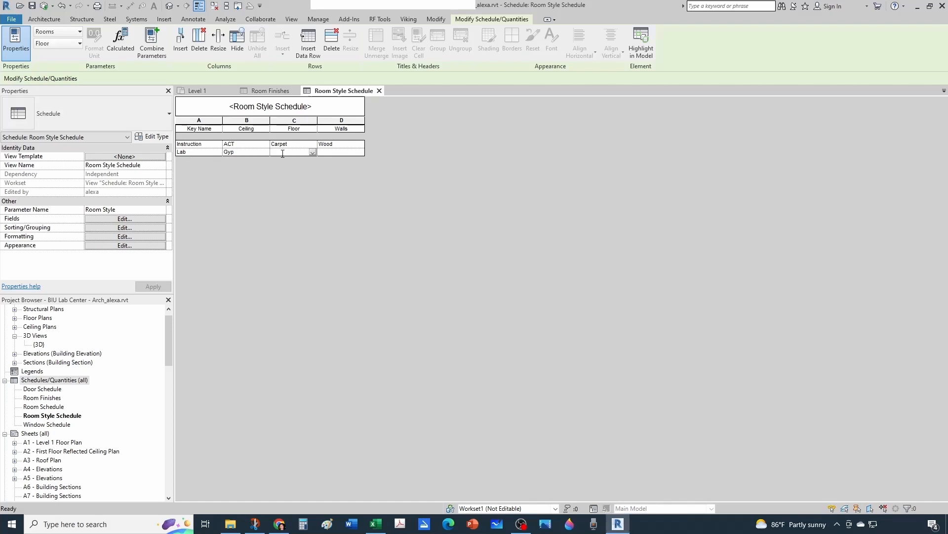
pyautogui.write('V')
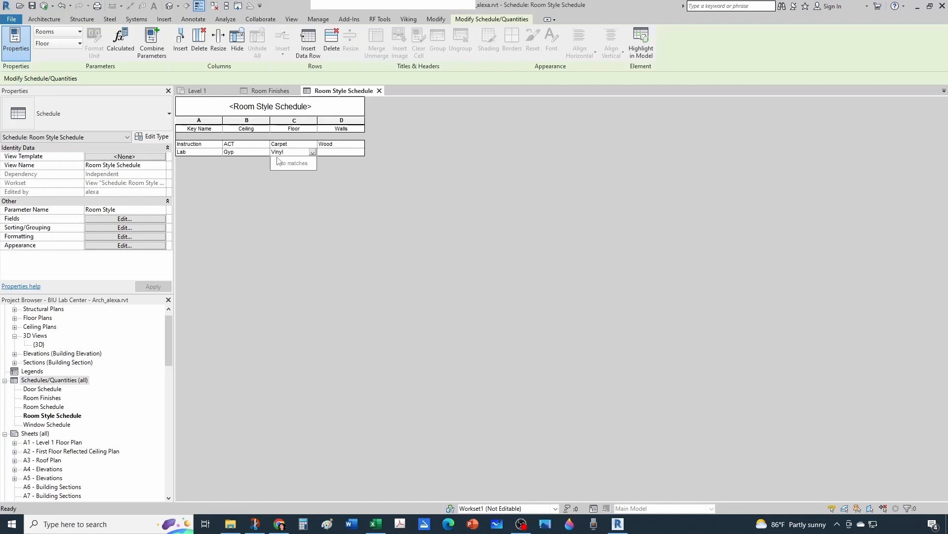
pyautogui.write('inyl')
pyautogui.click(334, 153)
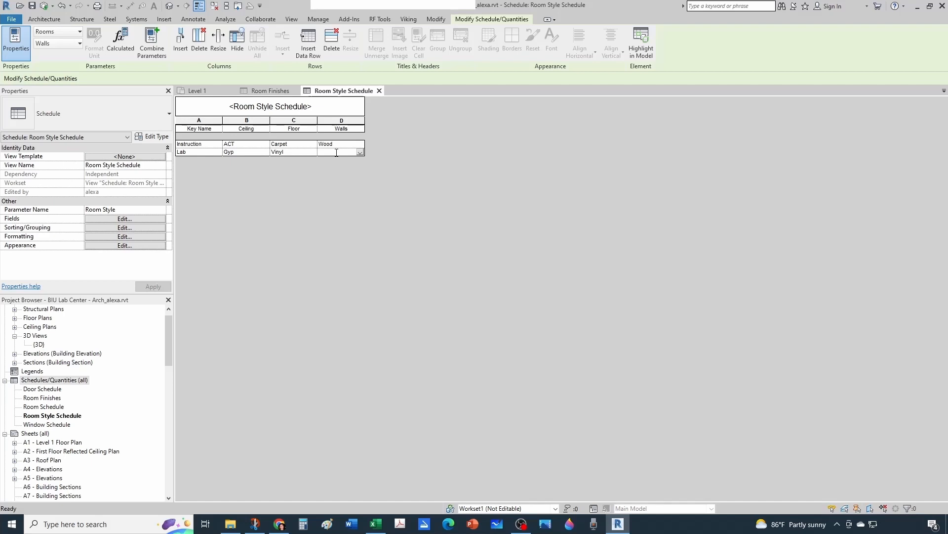
pyautogui.write('Drywall')
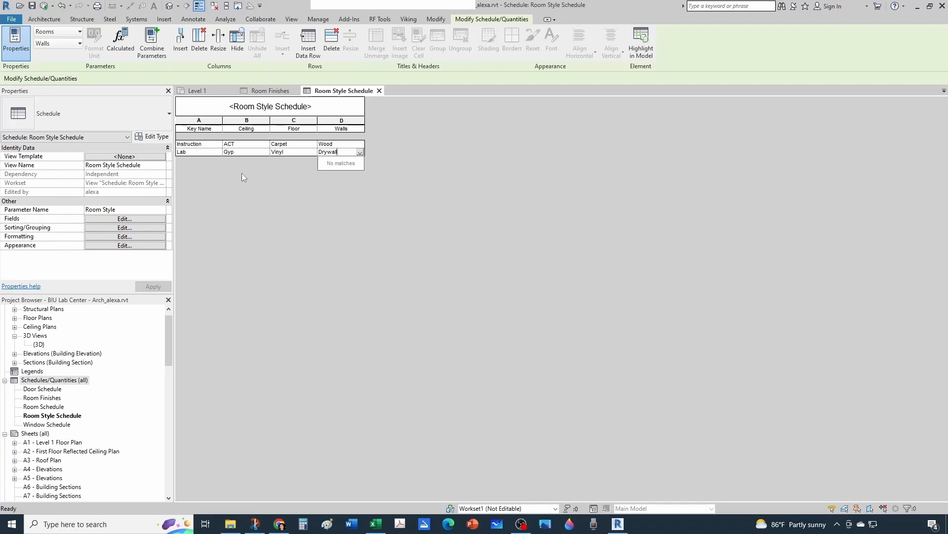
pyautogui.press('Return')
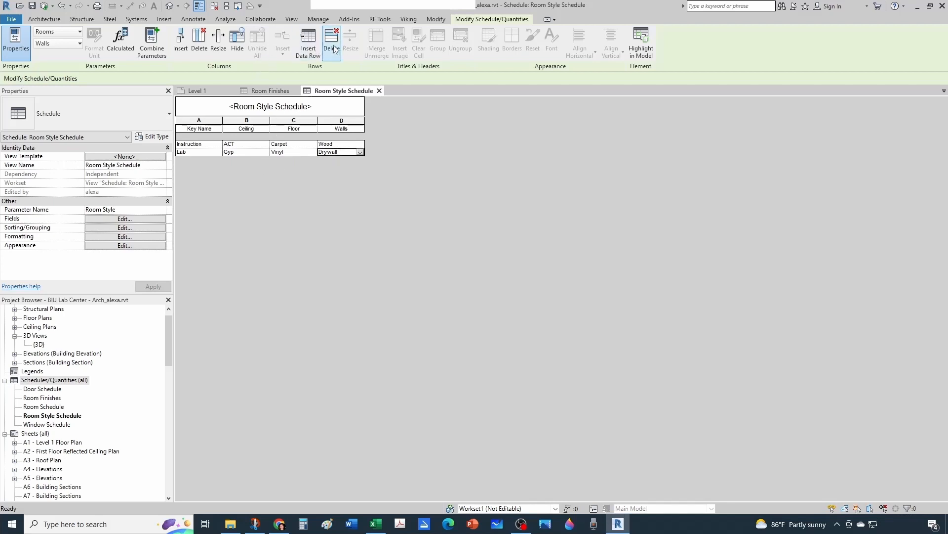
# Insert a data row for the key Office and set its ceiling to ACT.
pyautogui.click(309, 42)
pyautogui.click(207, 144)
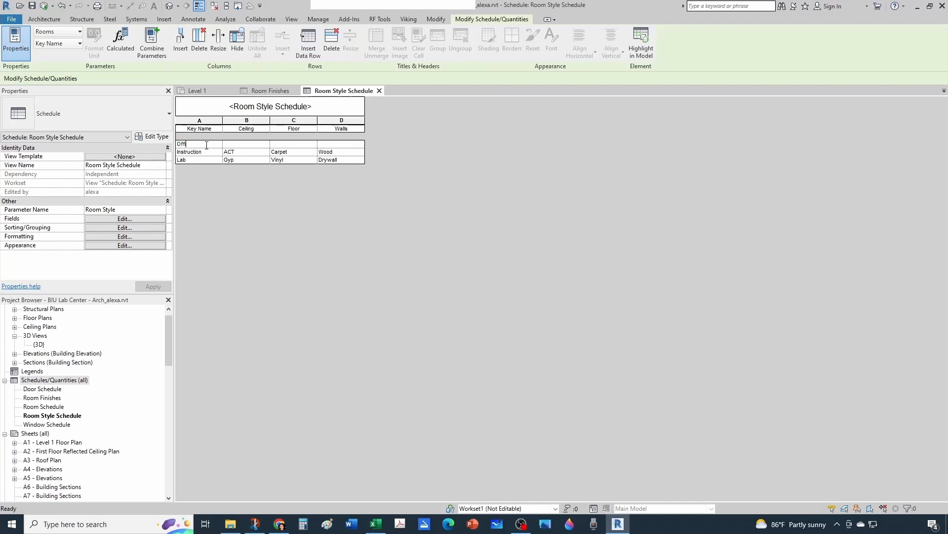
pyautogui.click(258, 144)
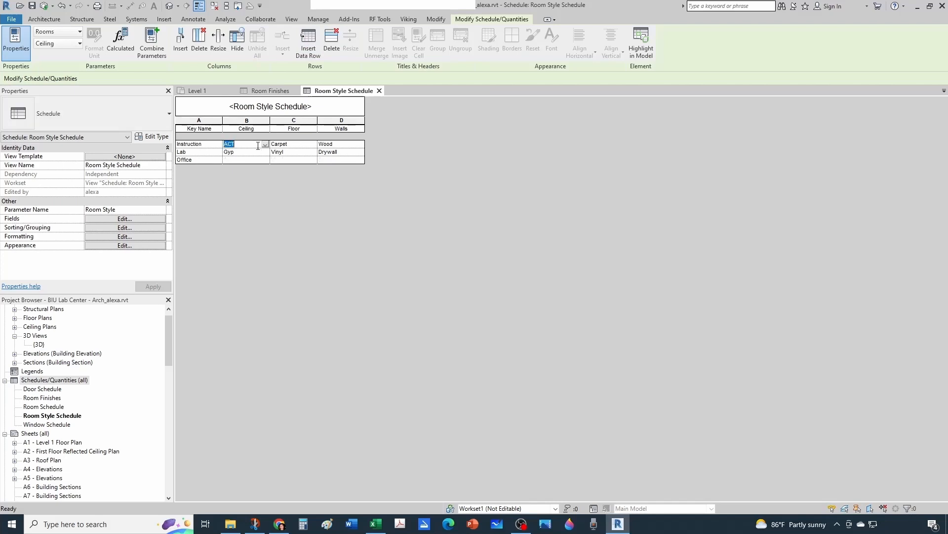
pyautogui.click(253, 160)
pyautogui.write('ACT')
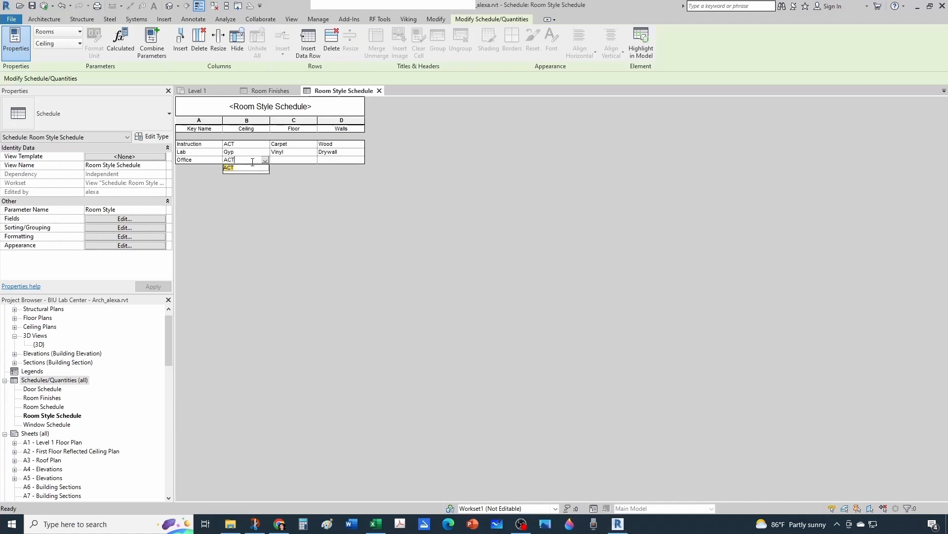
pyautogui.click(285, 161)
pyautogui.click(249, 160)
pyautogui.click(265, 160)
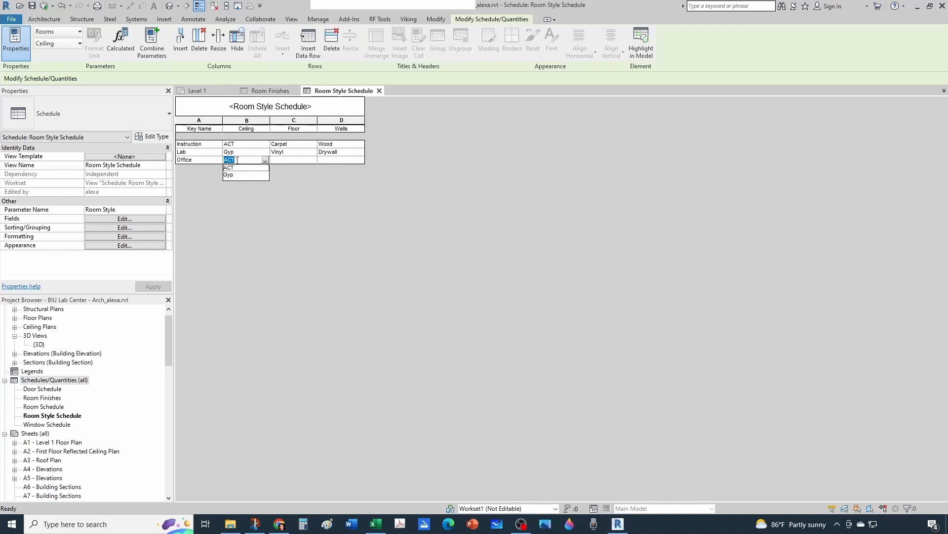
# Set the Office row's floor to Carpet and its walls to Glass.
pyautogui.click(279, 161)
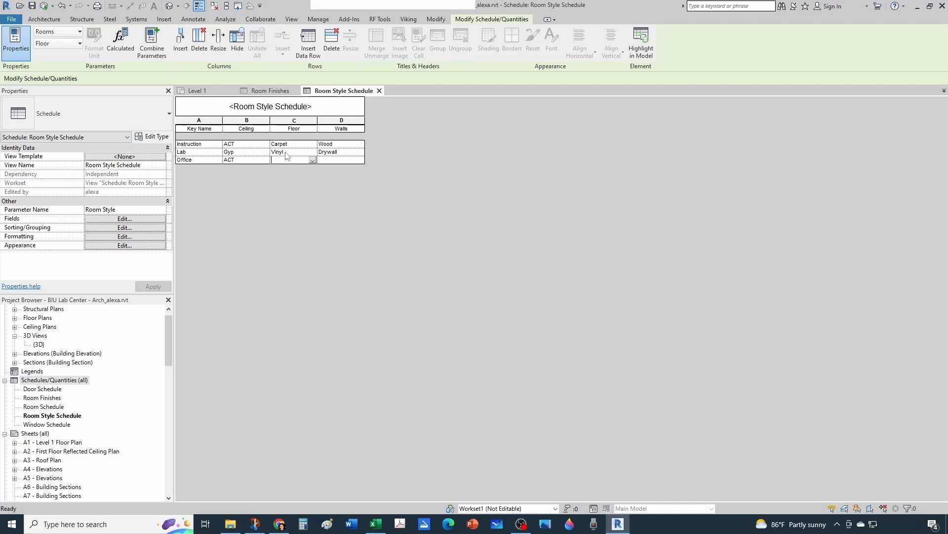
pyautogui.click(311, 160)
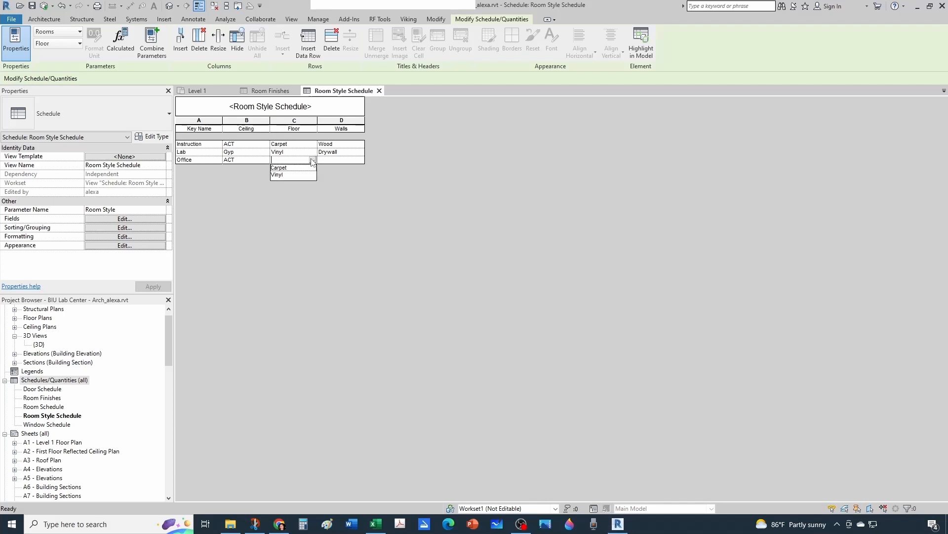
pyautogui.click(279, 169)
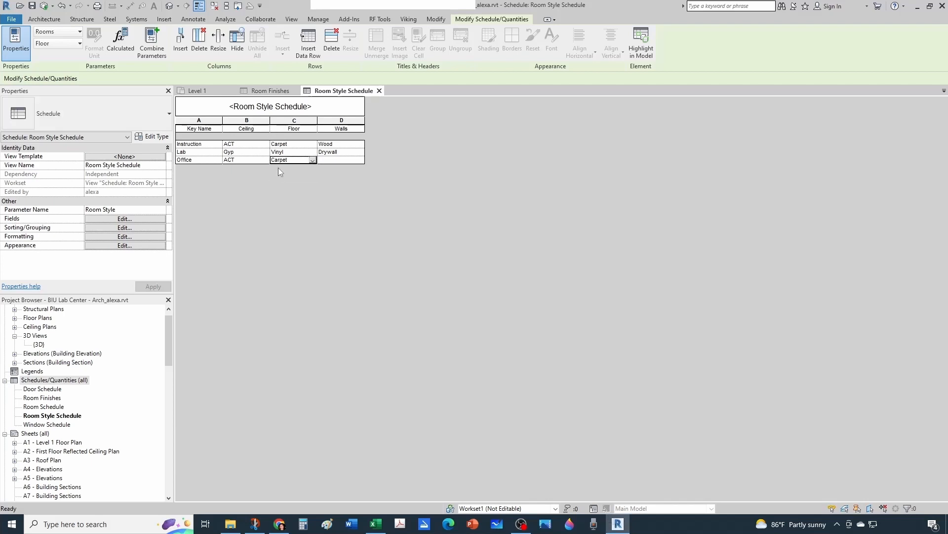
pyautogui.click(342, 160)
pyautogui.click(360, 160)
pyautogui.click(356, 160)
pyautogui.write('Glass')
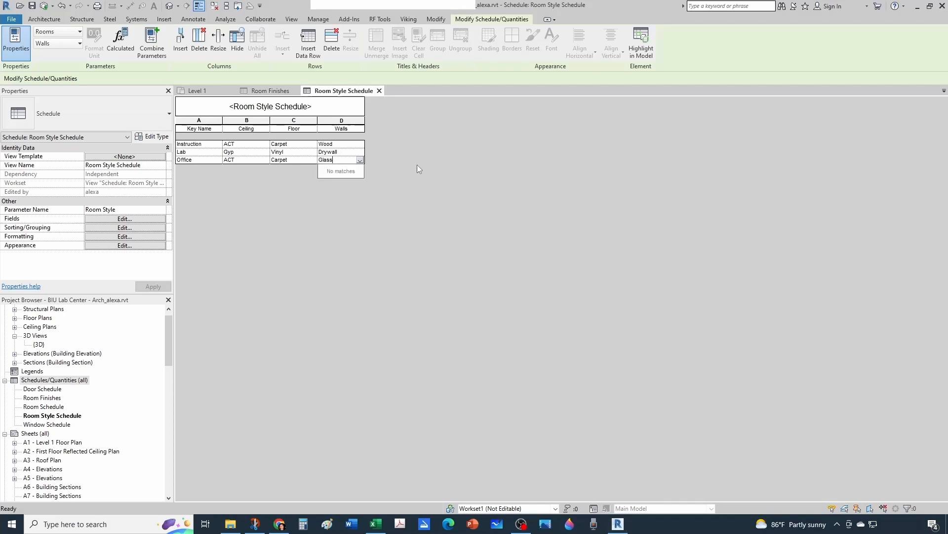
pyautogui.press('Return')
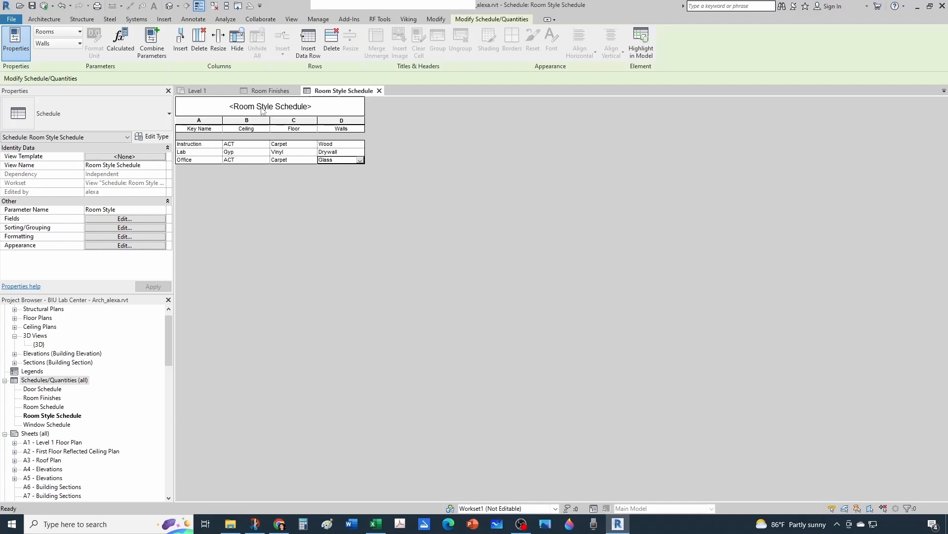
# Add the Room Style field to the Room Finishes schedule and check the style choices offered for Stair 101.
pyautogui.click(268, 94)
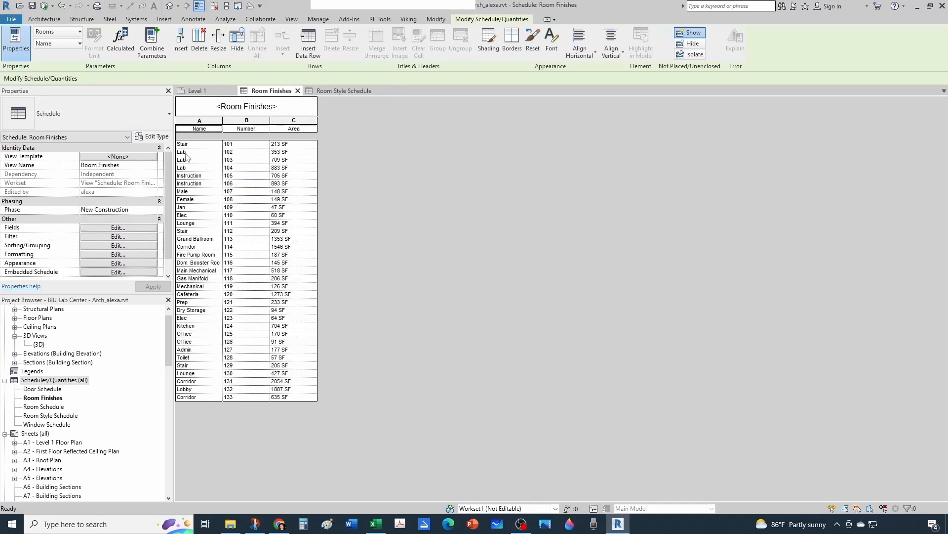
pyautogui.click(336, 93)
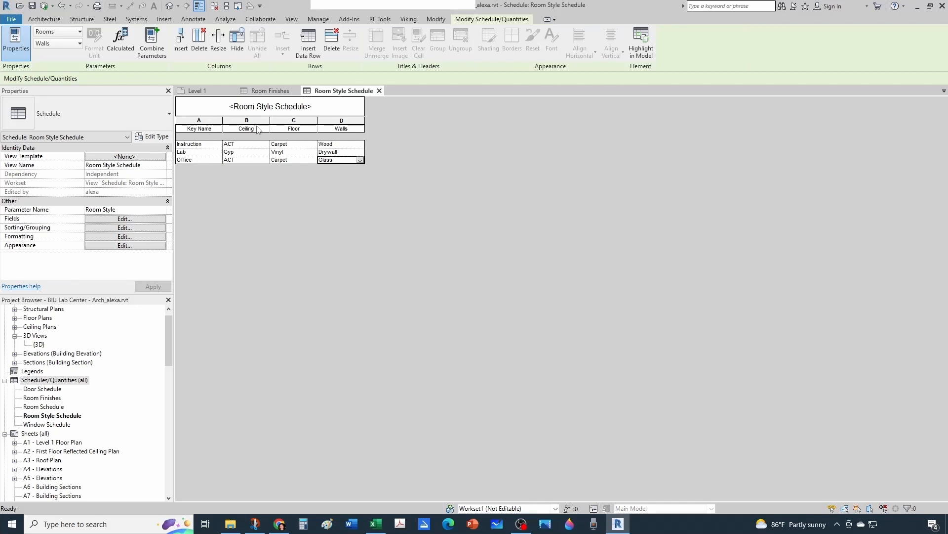
pyautogui.click(271, 93)
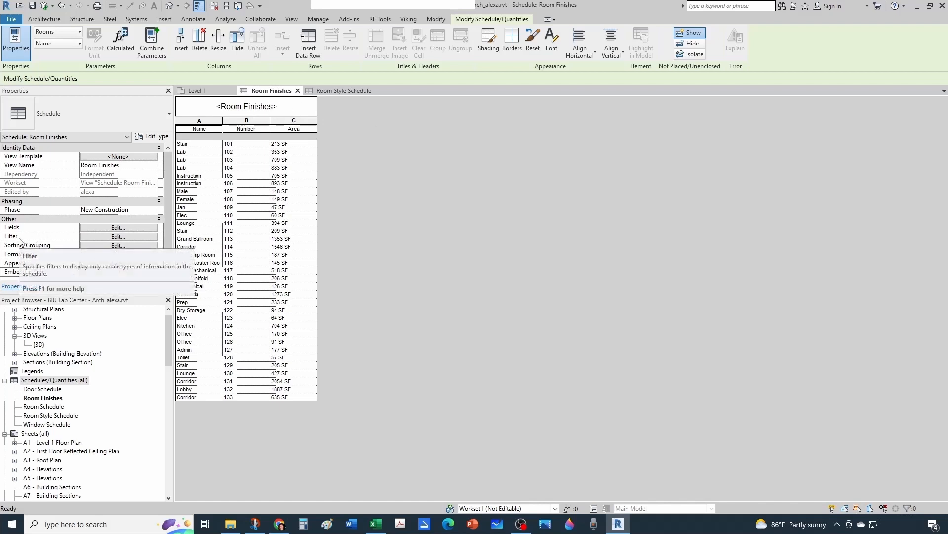
pyautogui.click(85, 229)
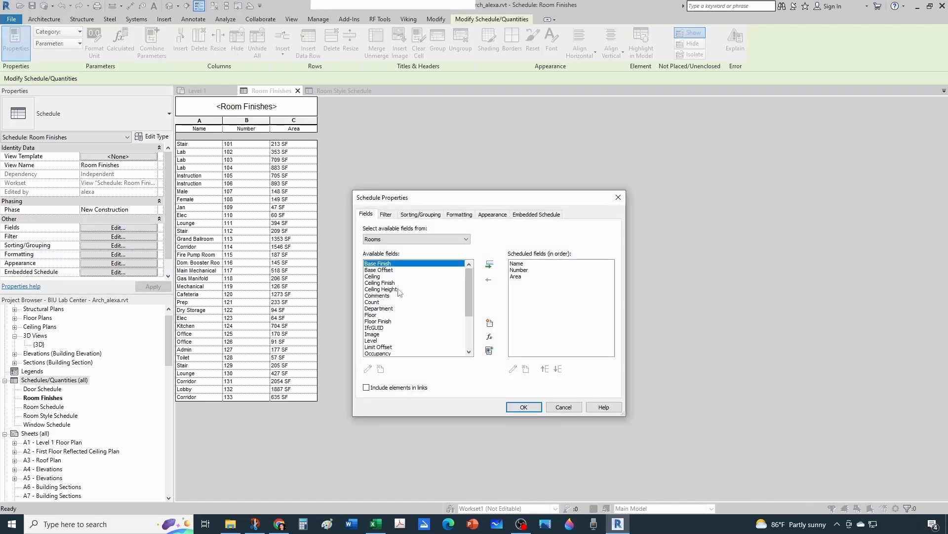
pyautogui.scroll(-1, 394, 292)
pyautogui.scroll(-2, 393, 292)
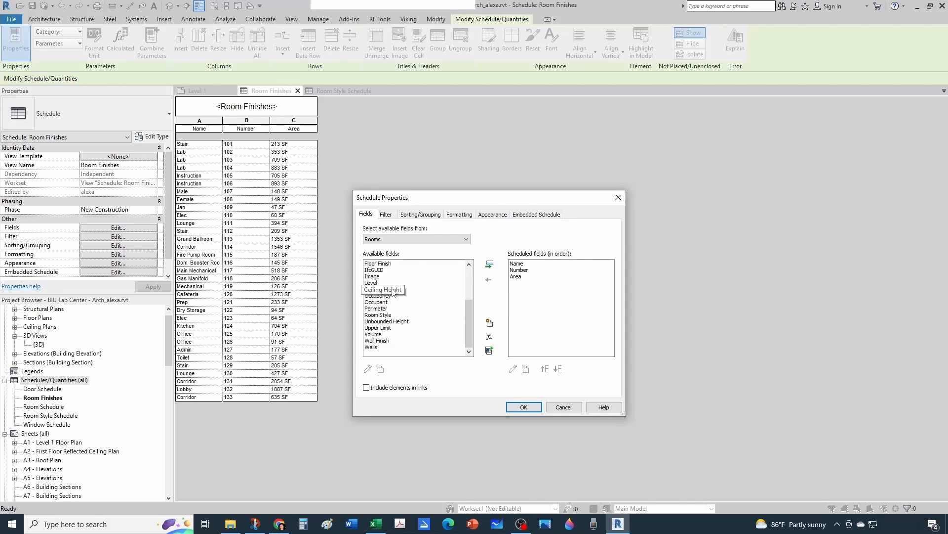
pyautogui.click(386, 315)
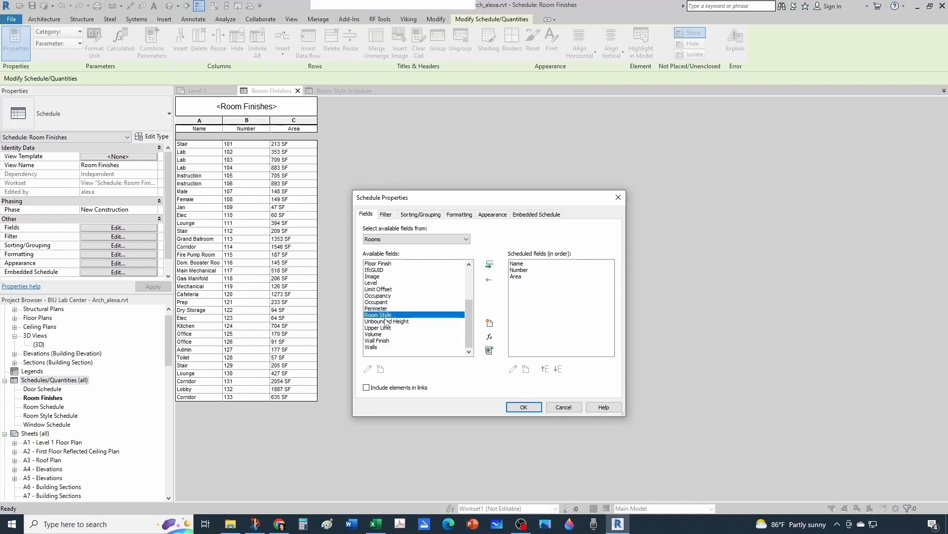
pyautogui.click(489, 266)
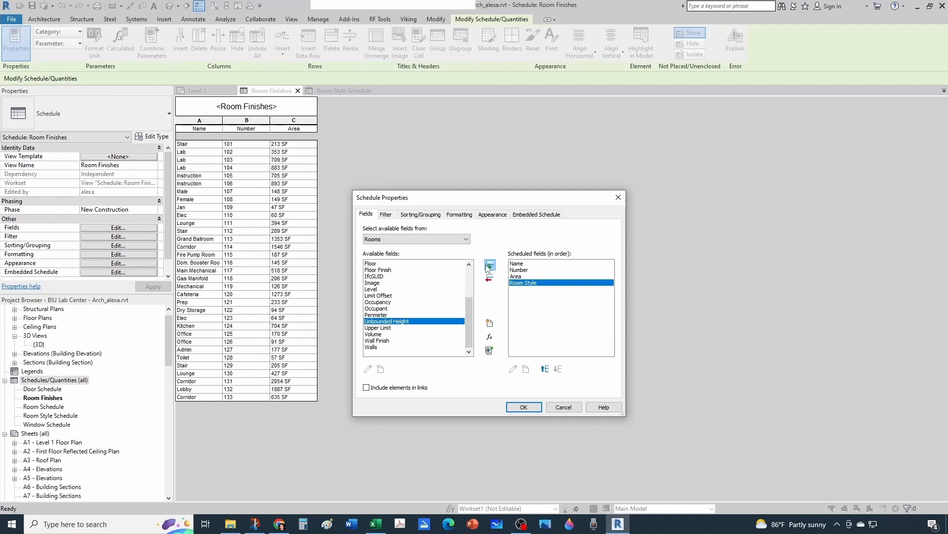
pyautogui.click(523, 408)
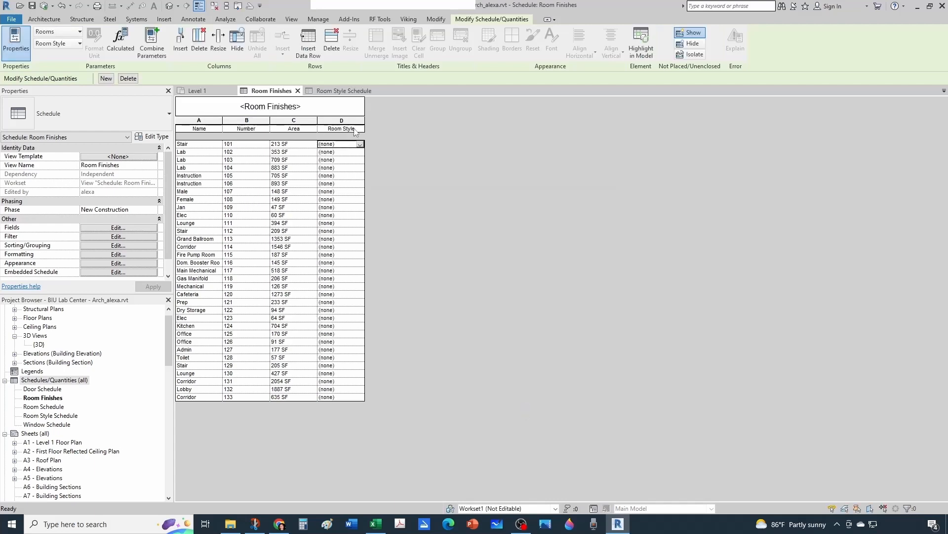
pyautogui.moveTo(363, 144); pyautogui.dragTo(362, 144)
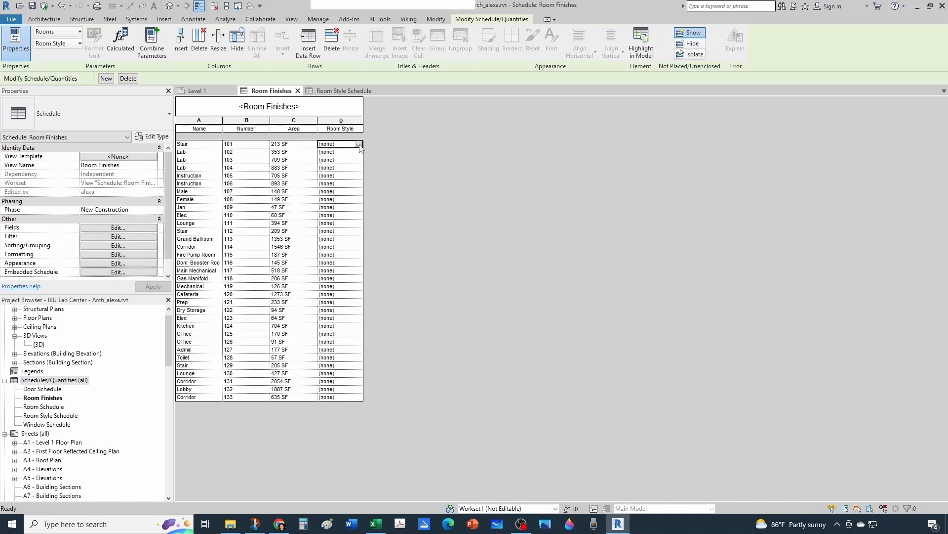
pyautogui.click(359, 144)
pyautogui.click(396, 144)
# Add the Ceiling, Floor and Walls fields to the Room Finishes schedule after Room Style.
pyautogui.click(92, 227)
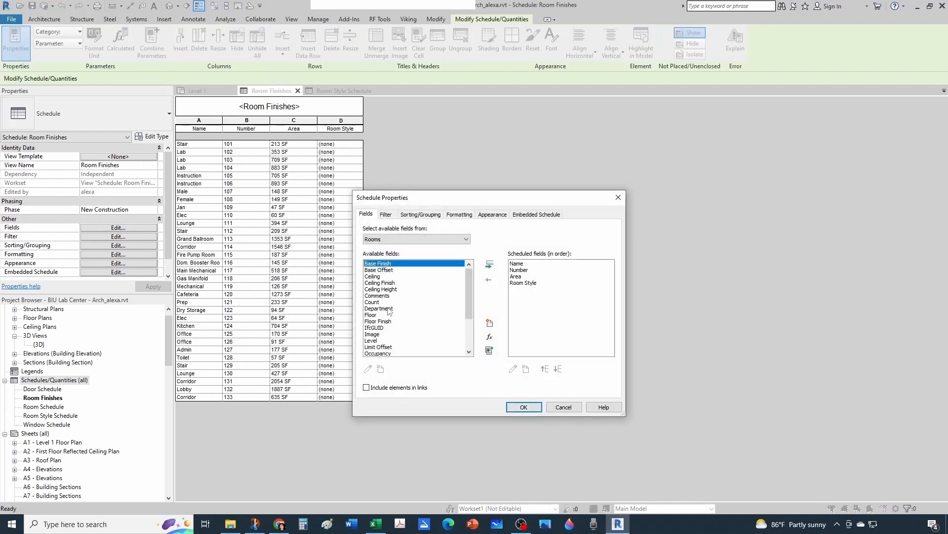
pyautogui.click(375, 276)
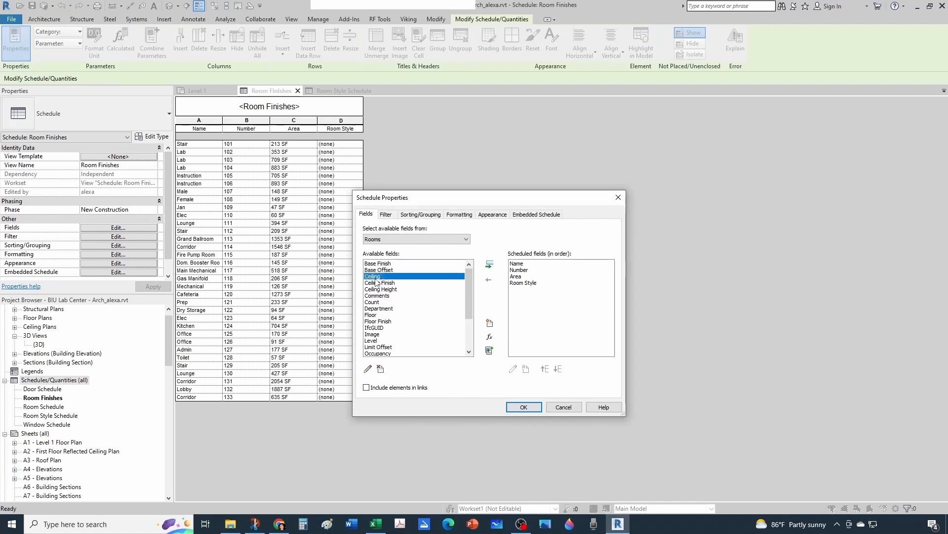
pyautogui.click(489, 266)
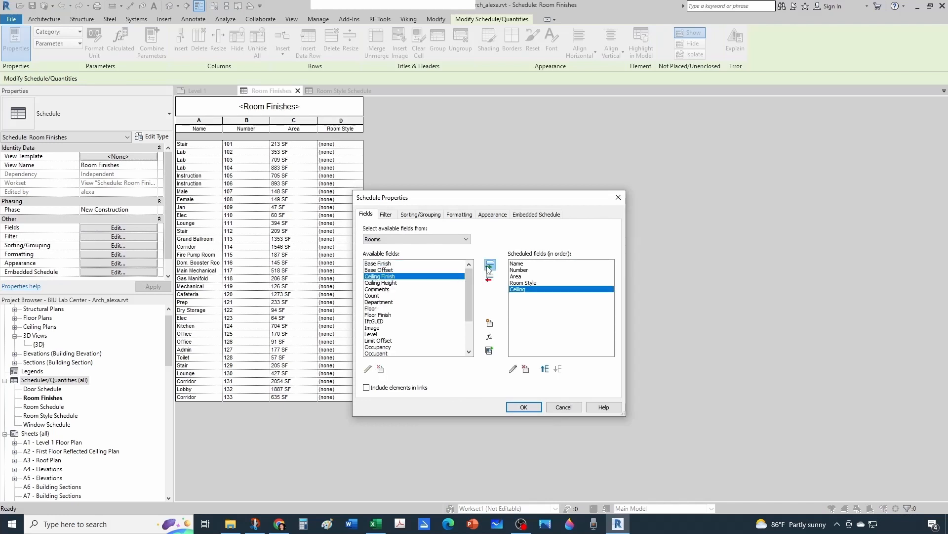
pyautogui.click(375, 309)
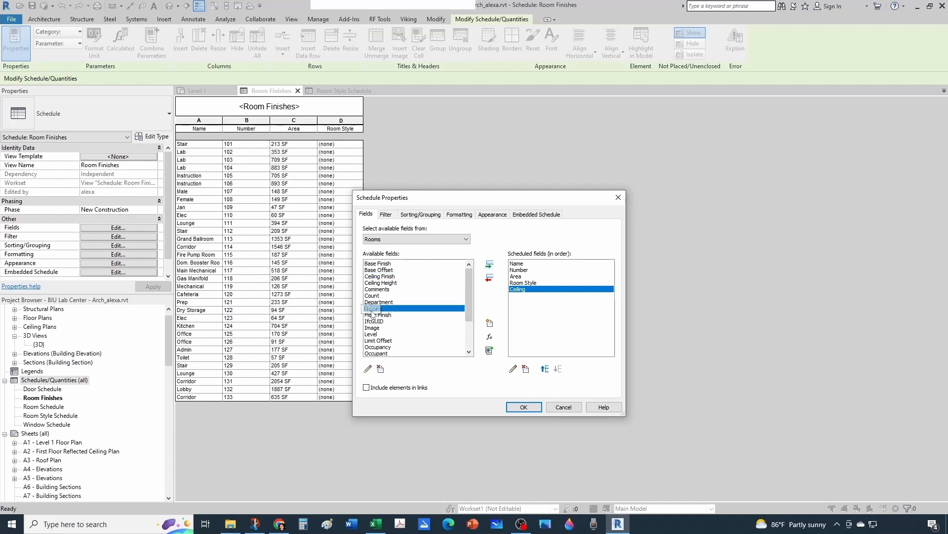
pyautogui.click(489, 265)
pyautogui.scroll(-2, 448, 321)
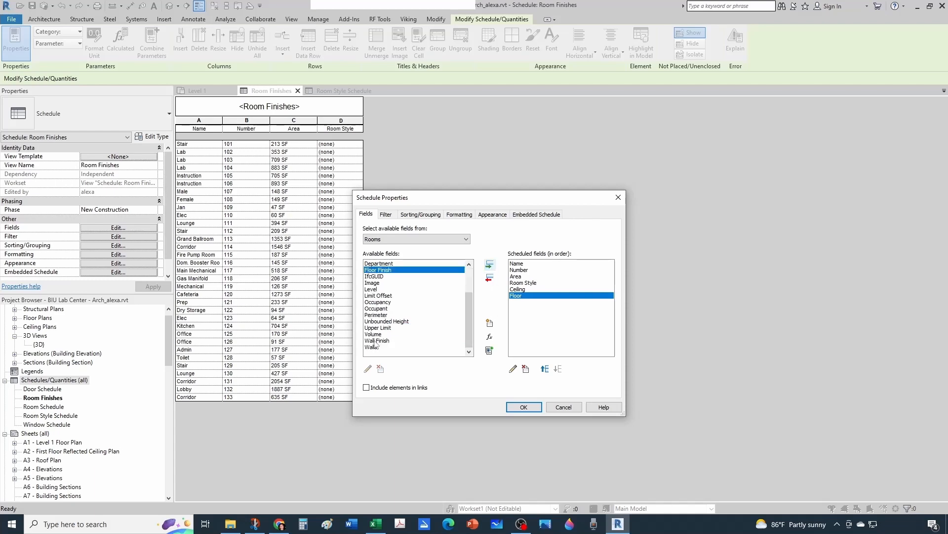
pyautogui.click(370, 347)
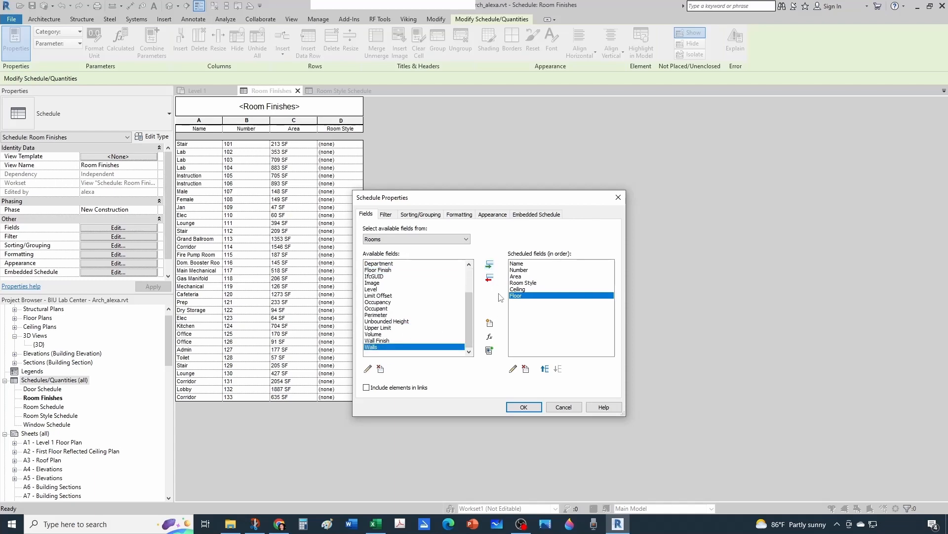
pyautogui.click(490, 265)
pyautogui.click(525, 408)
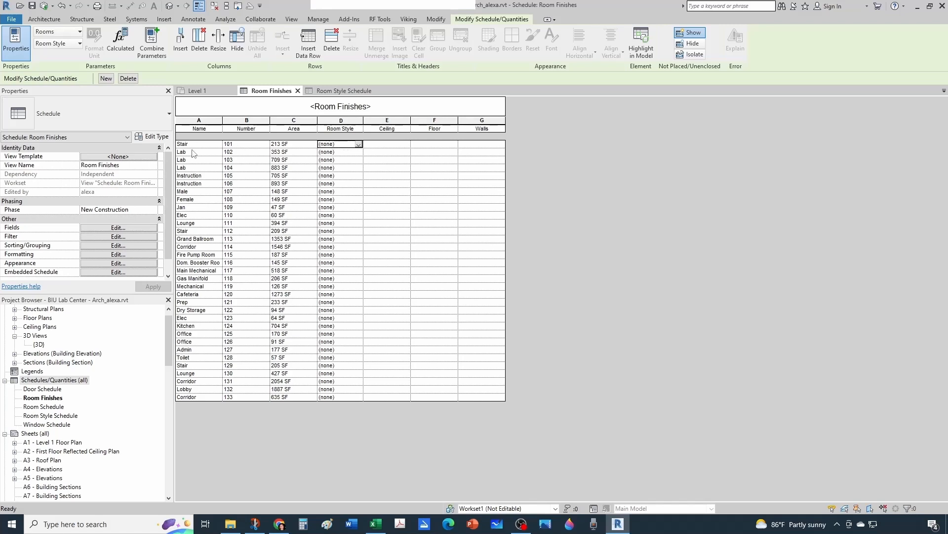
pyautogui.press('Escape')
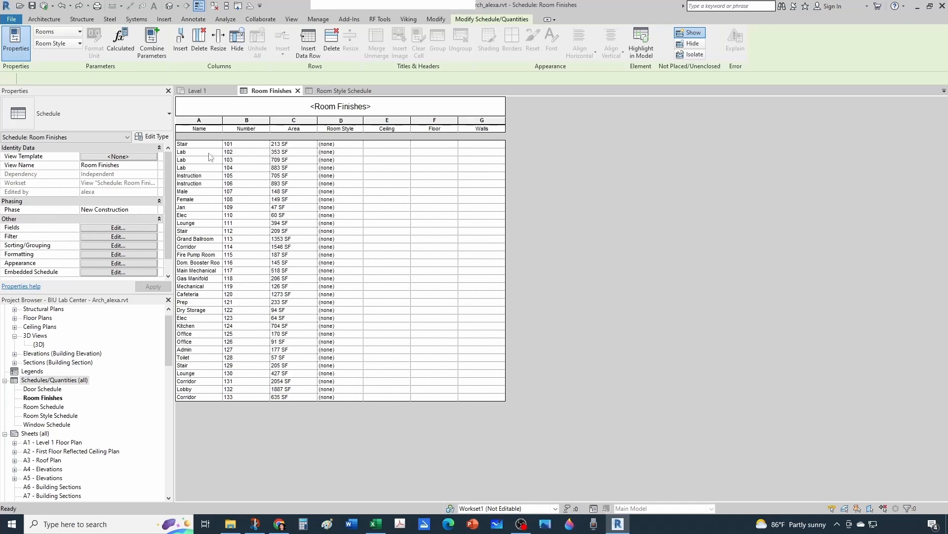
# Assign the Lab room style to room 102 in the Room Finishes schedule.
pyautogui.click(353, 153)
pyautogui.click(359, 152)
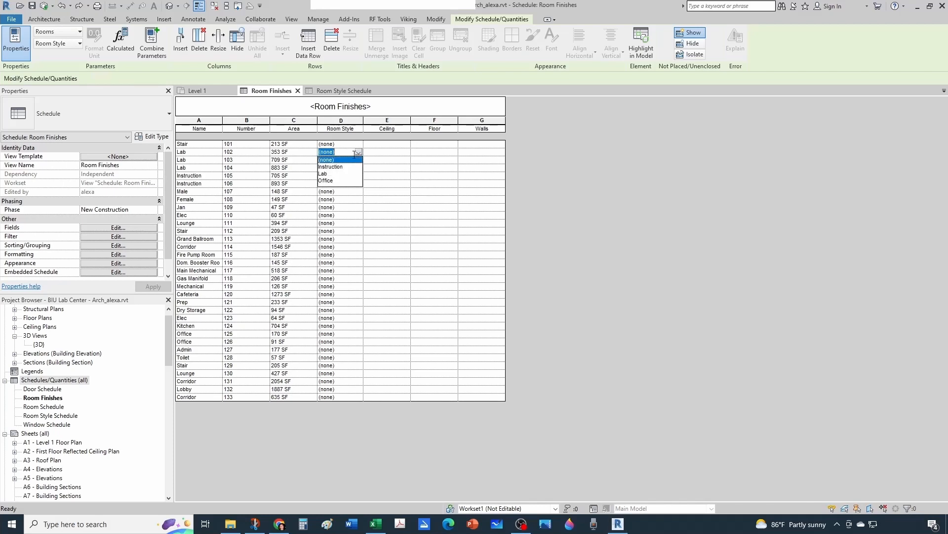
pyautogui.click(327, 175)
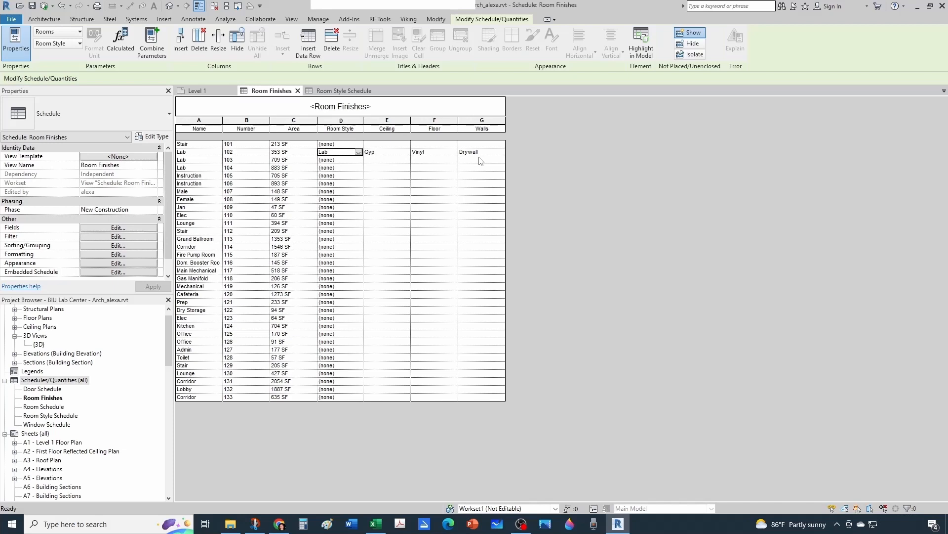
# Assign the Lab room style to rooms 103 and 104 in the Room Finishes schedule.
pyautogui.click(339, 176)
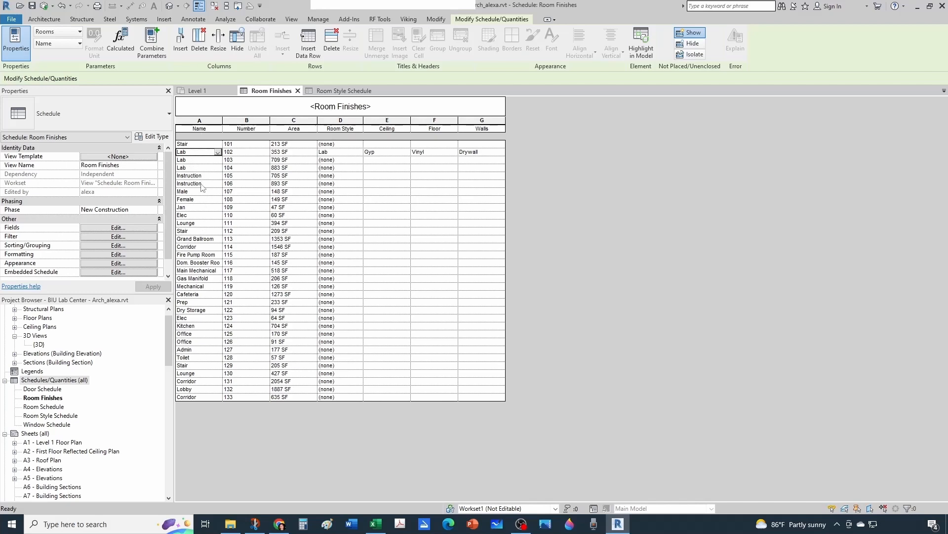
pyautogui.click(344, 159)
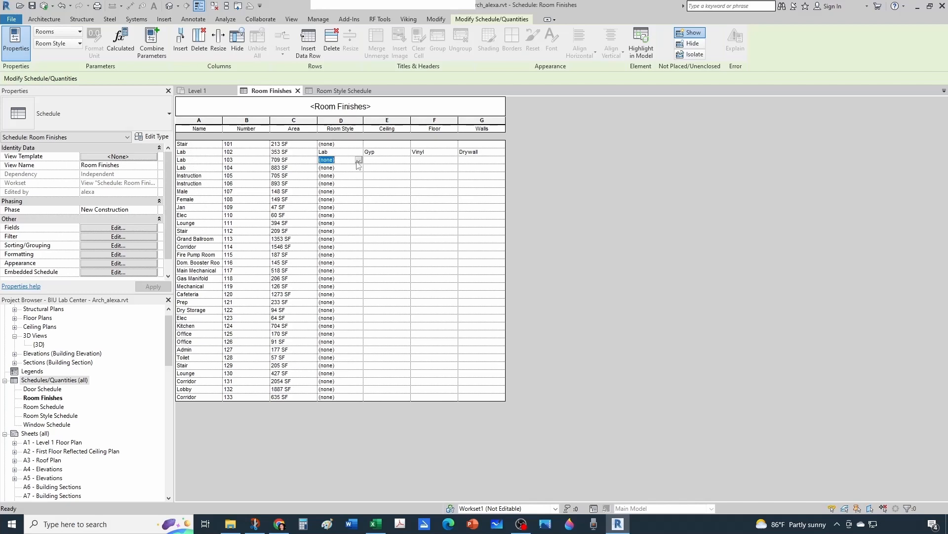
pyautogui.click(358, 160)
pyautogui.click(335, 181)
pyautogui.click(358, 169)
pyautogui.click(358, 168)
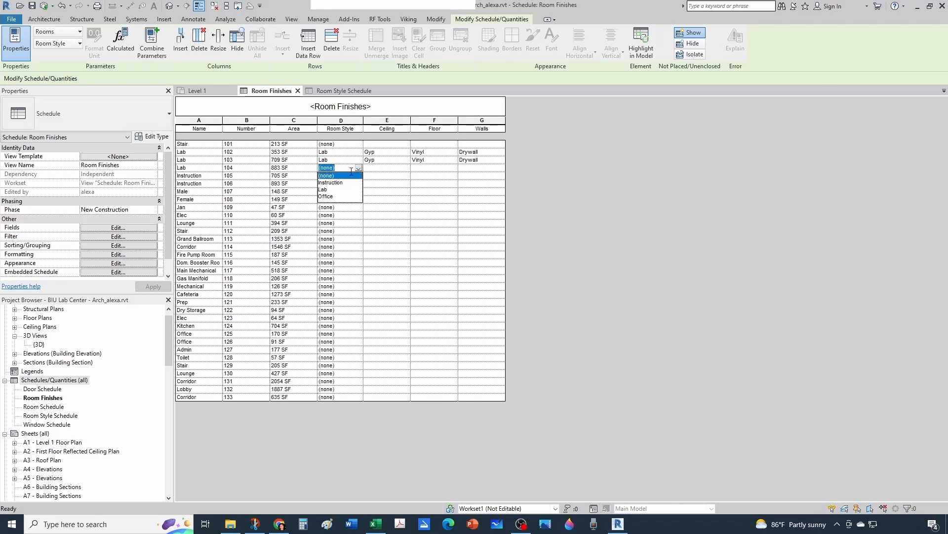
pyautogui.click(332, 189)
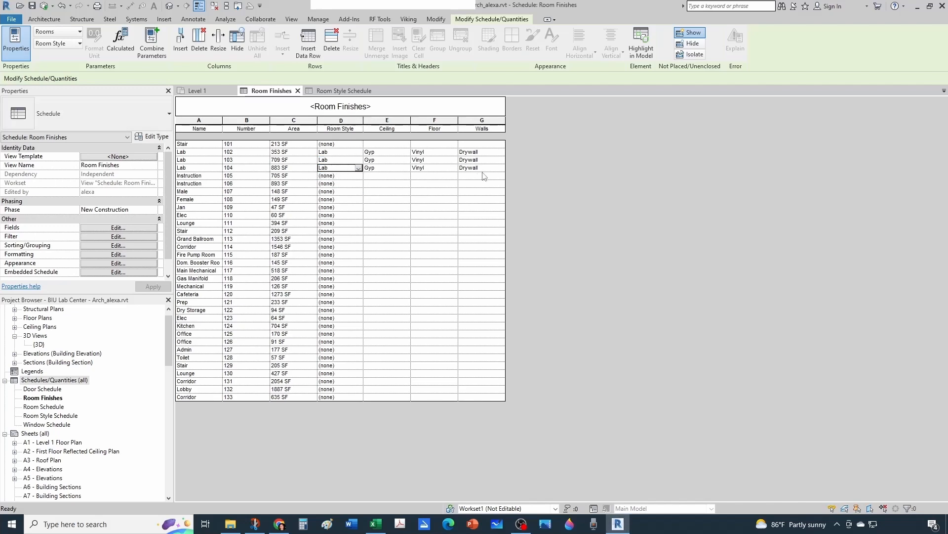
# Assign the Instruction room style to rooms 105 and 106 in the Room Finishes schedule.
pyautogui.click(350, 176)
pyautogui.click(358, 177)
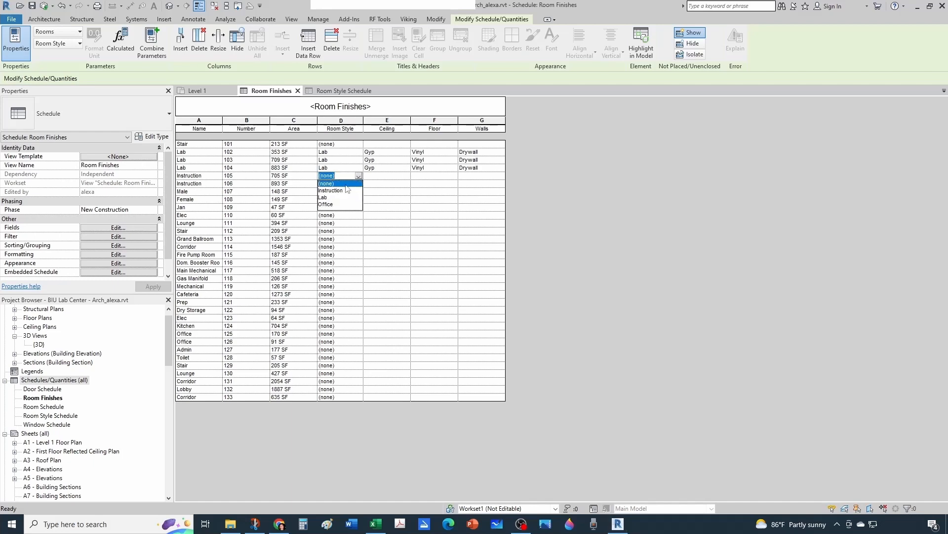
pyautogui.click(331, 190)
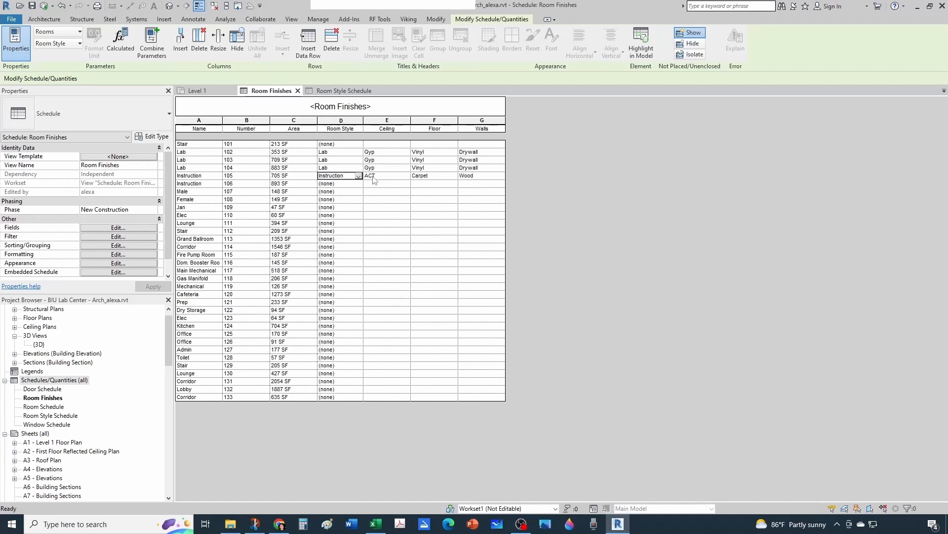
pyautogui.click(357, 184)
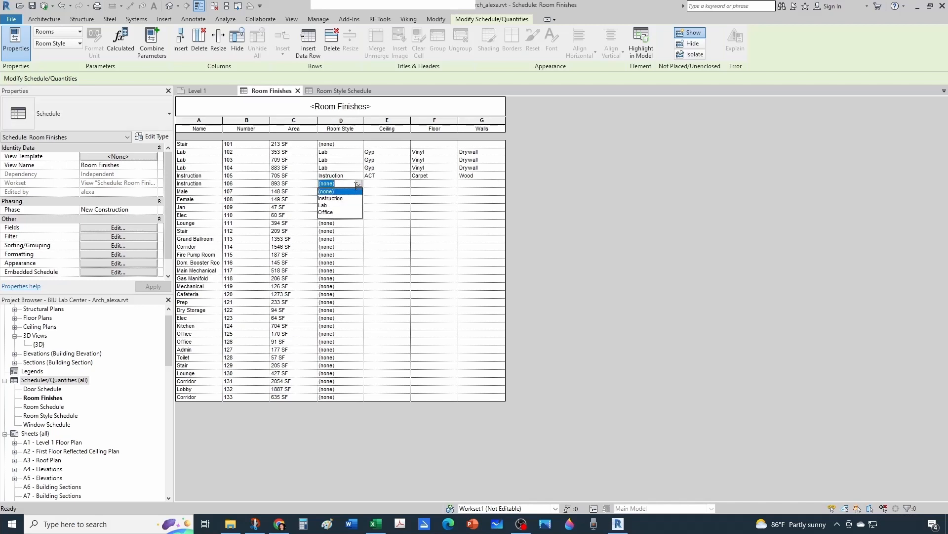
pyautogui.click(343, 198)
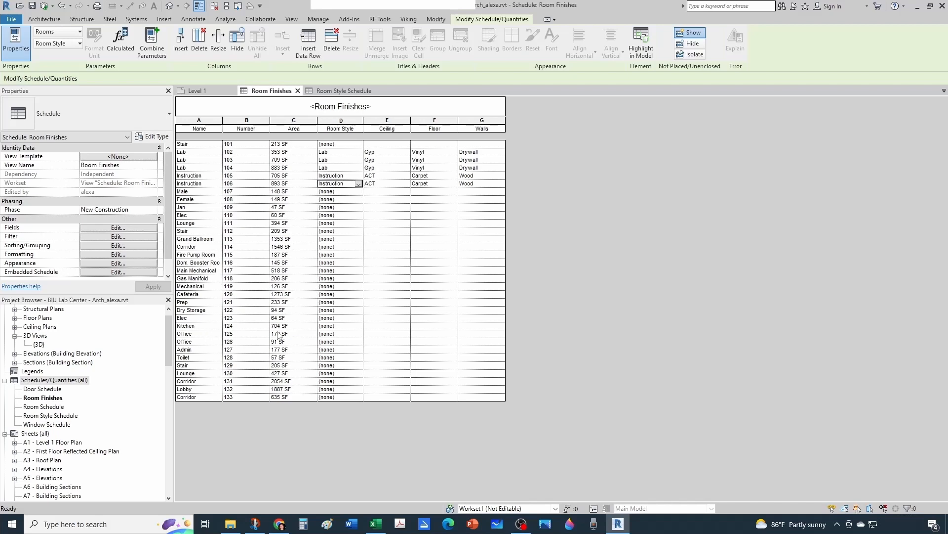
# Assign the Office room style to rooms 125 and 126 in the Room Finishes schedule.
pyautogui.click(357, 334)
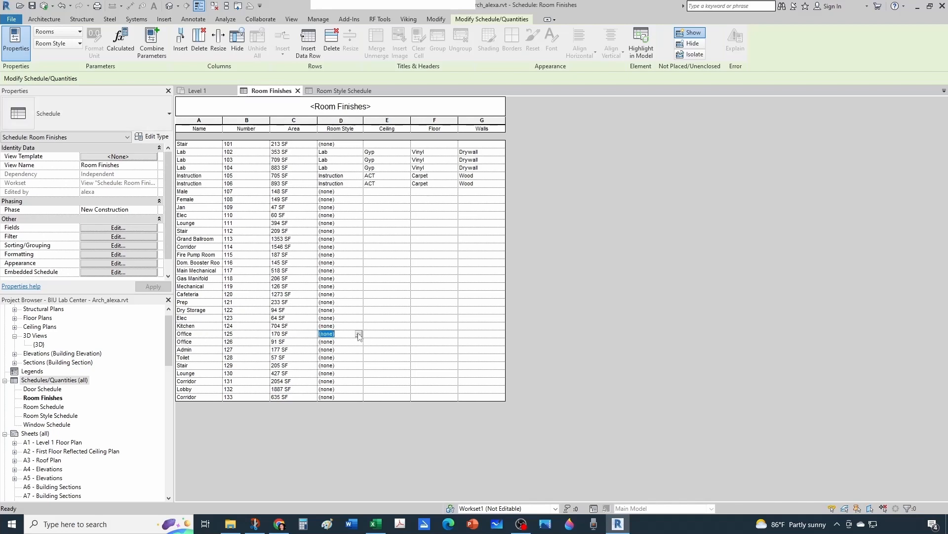
pyautogui.click(359, 335)
pyautogui.click(341, 362)
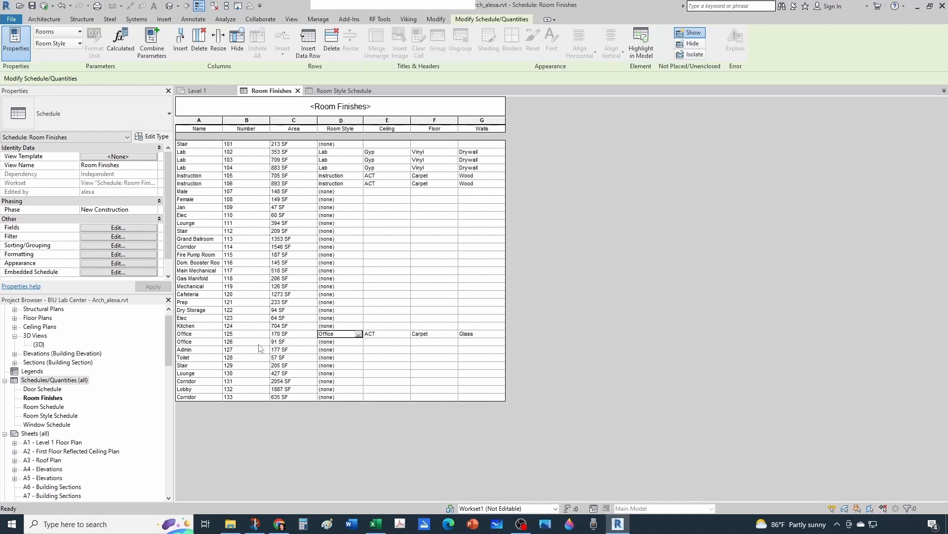
pyautogui.click(357, 342)
pyautogui.click(358, 342)
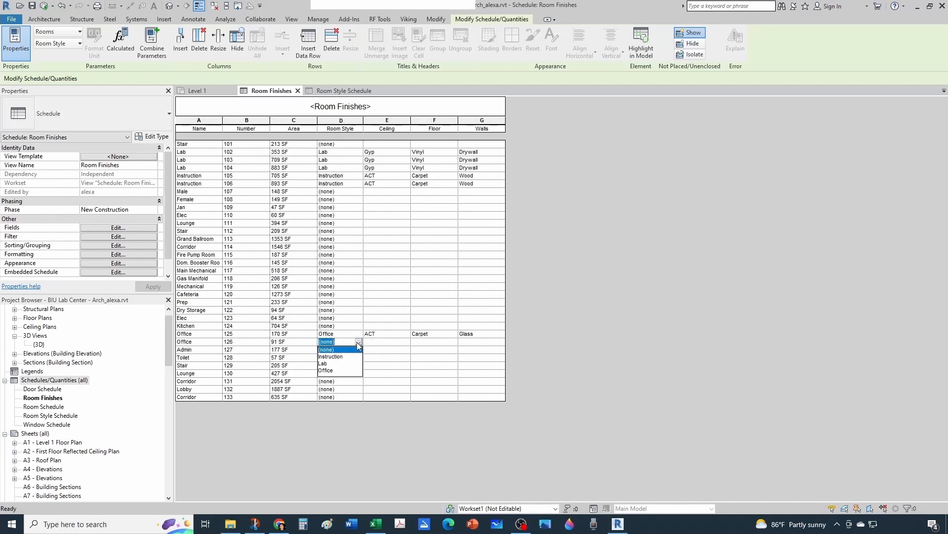
pyautogui.click(330, 371)
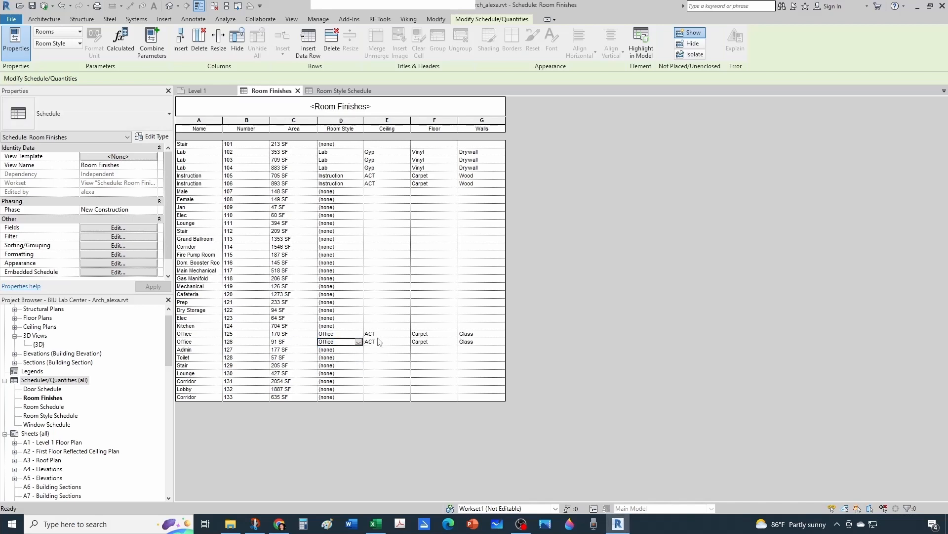